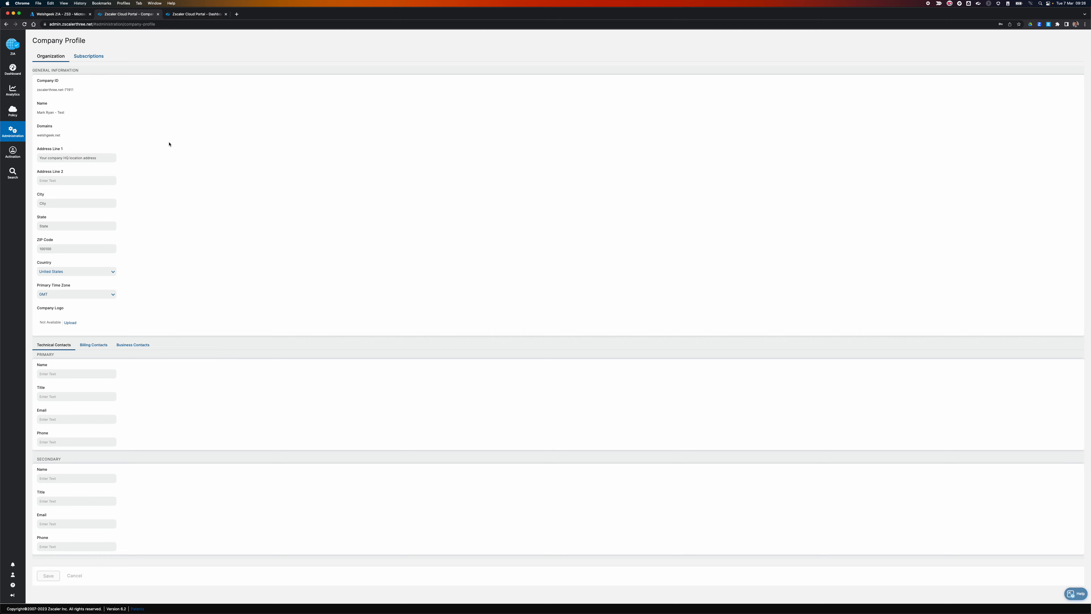
Clear all stored messages from the SAML Message Decoder extension.
right_click(1049, 26)
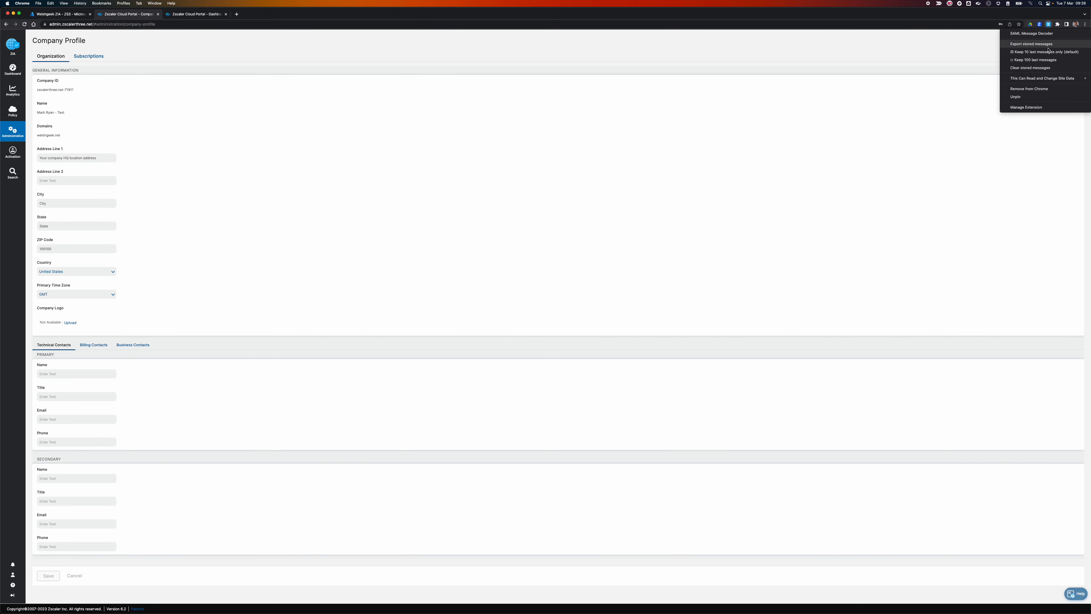
left_click(1034, 69)
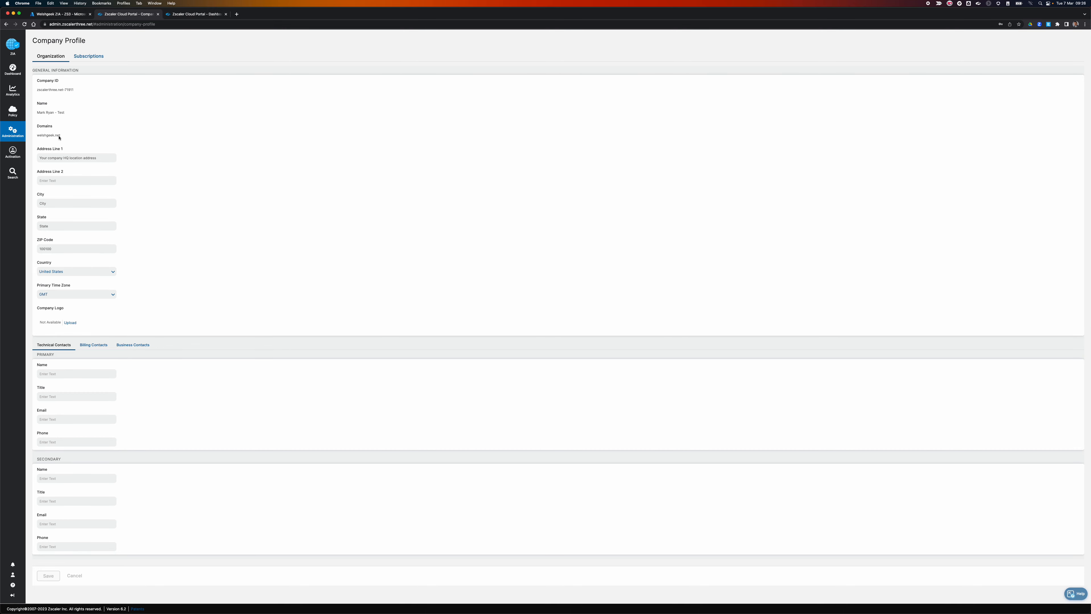
Check the AAD identity provider's NameID login name attribute, then close the dashboard tab.
left_click(12, 131)
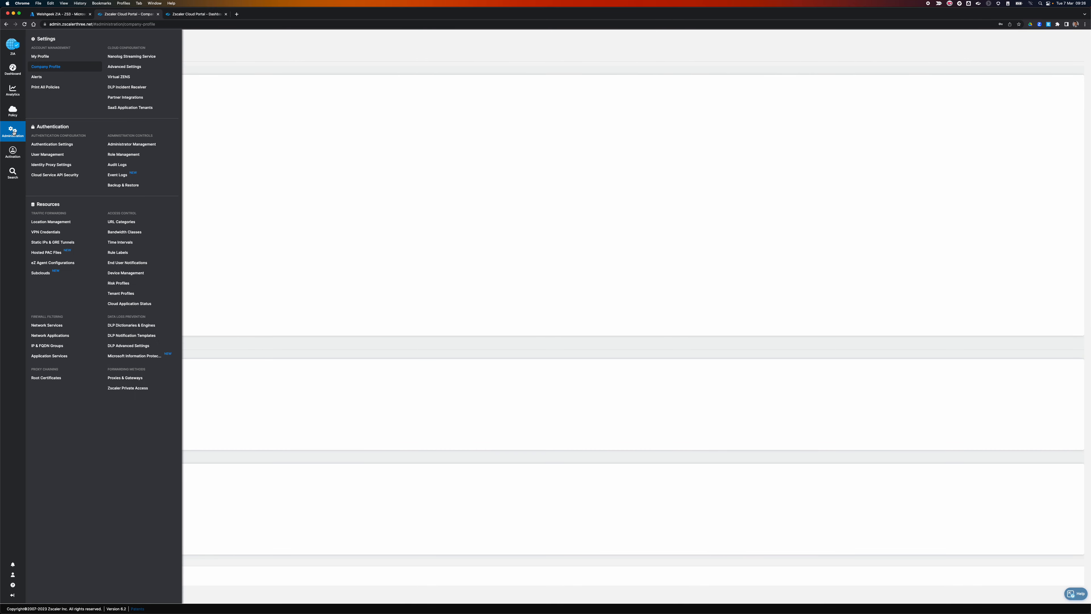
left_click(52, 145)
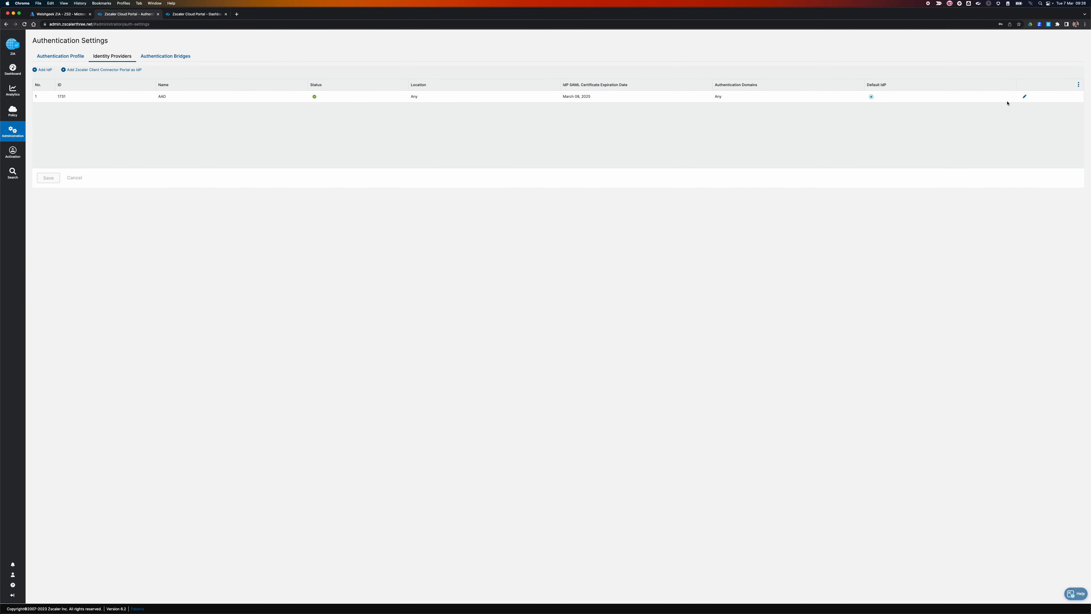
left_click(759, 102)
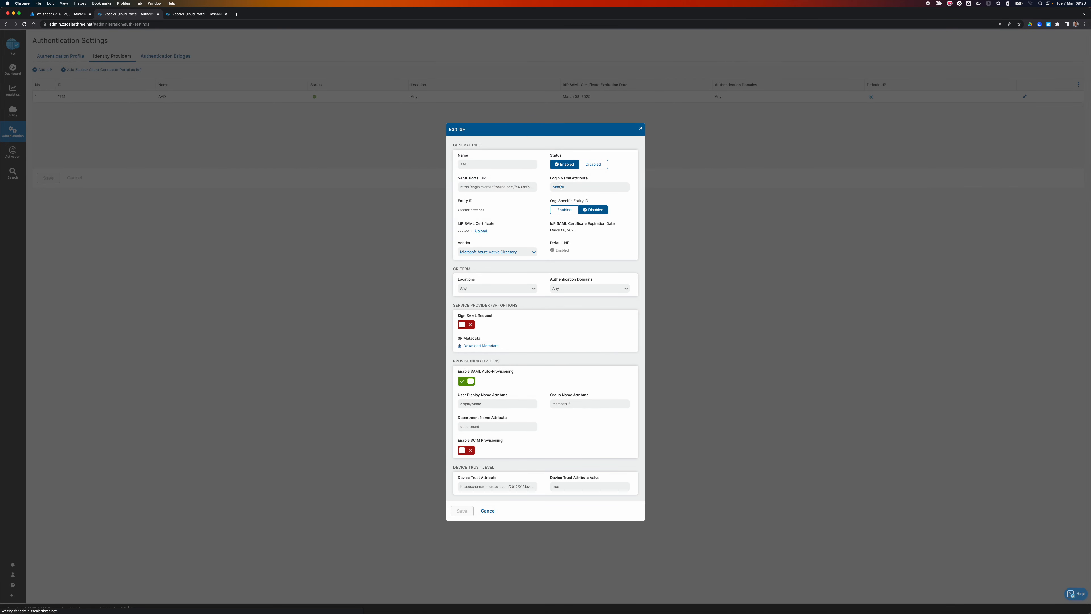
left_click_drag(551, 187, 601, 188)
left_click(489, 511)
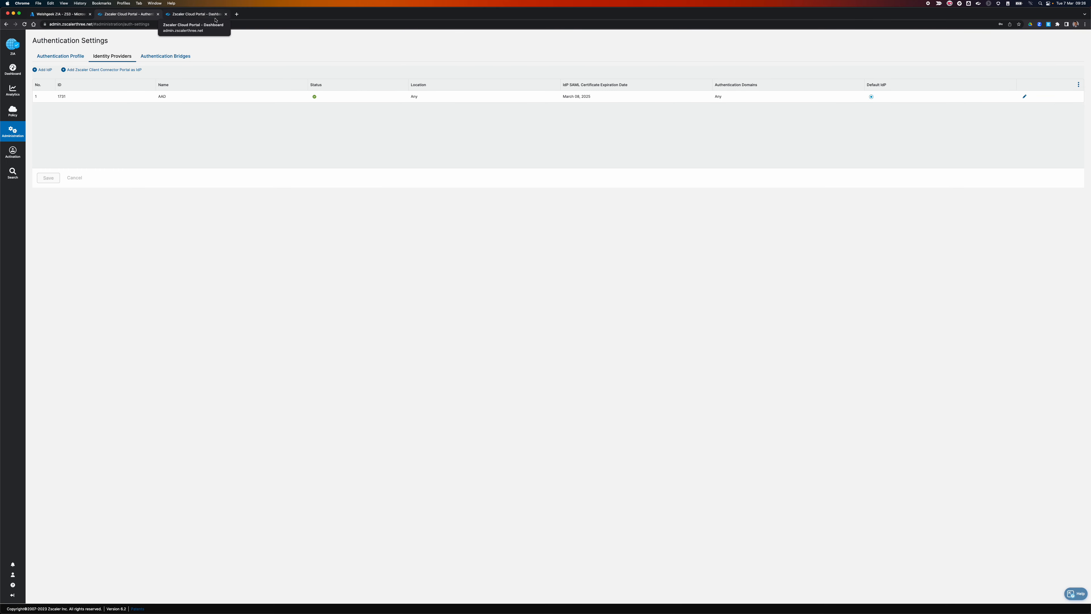
left_click(226, 15)
Open the Unique User Identifier (Name ID) claim under Azure's Attributes & Claims.
left_click(66, 14)
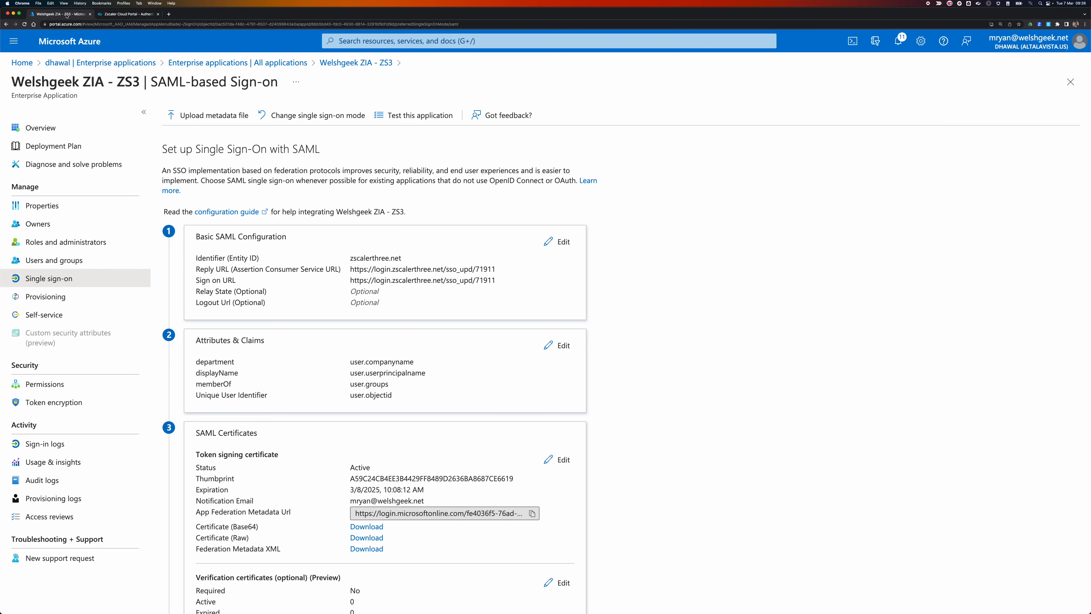
left_click(558, 345)
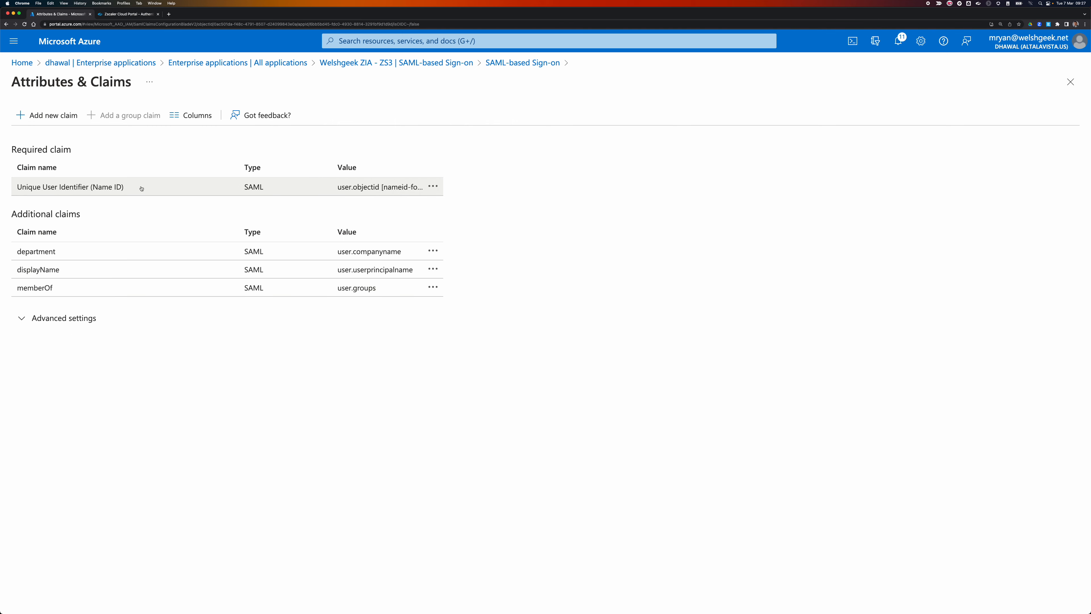
left_click(351, 190)
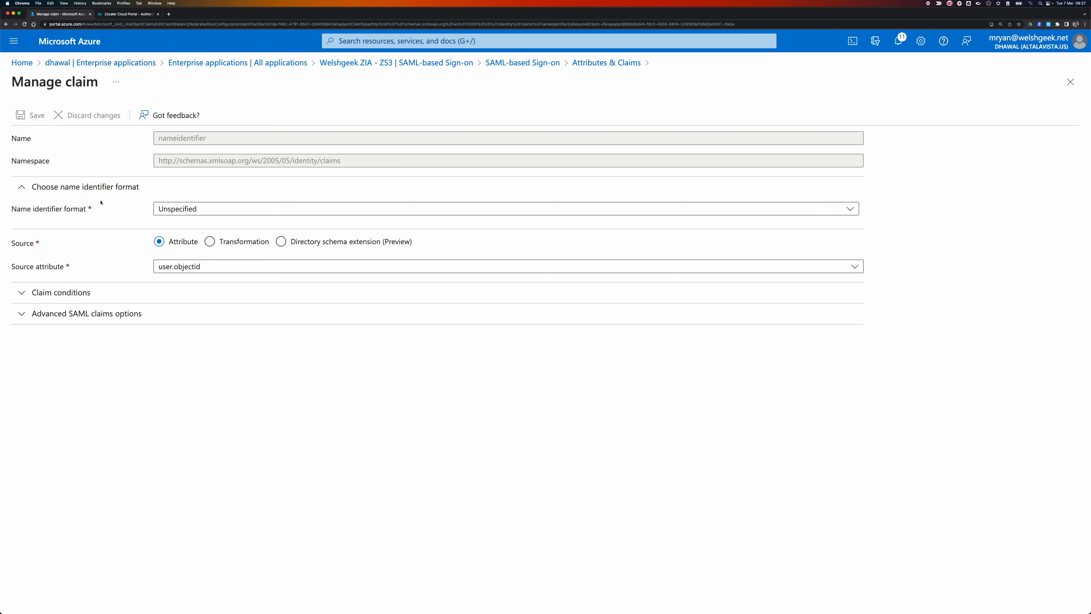
Review the name identifier formats, keep Unspecified, and start a new browser tab.
left_click(194, 209)
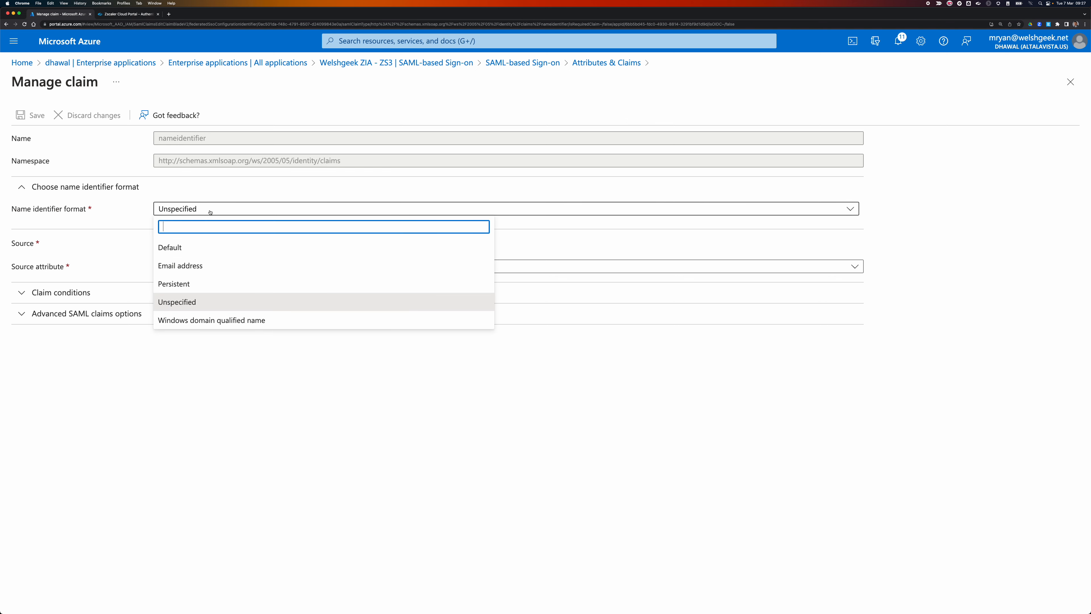
left_click(135, 217)
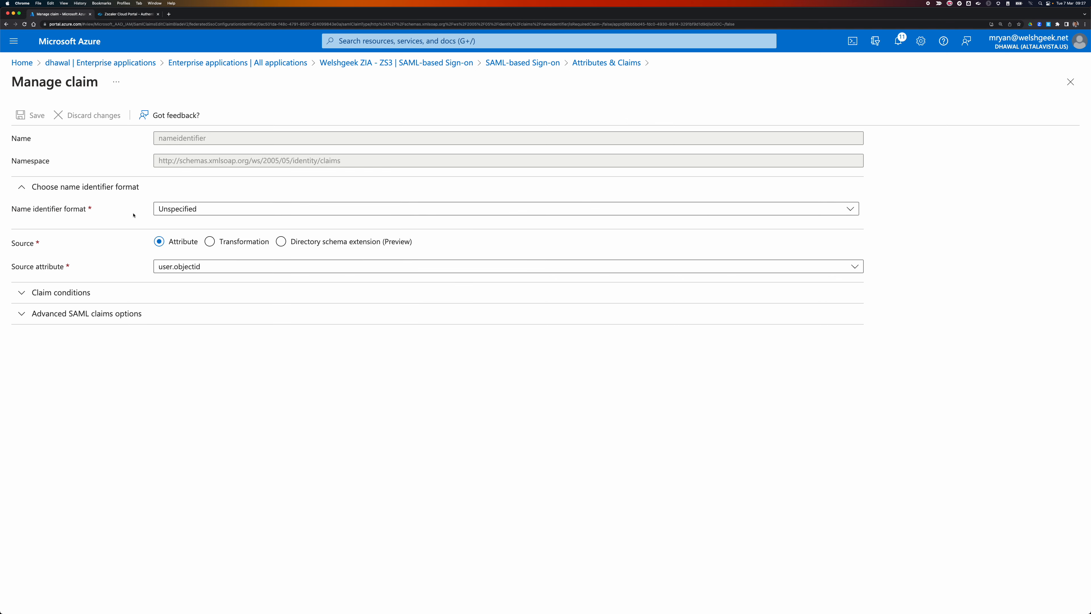
left_click(210, 212)
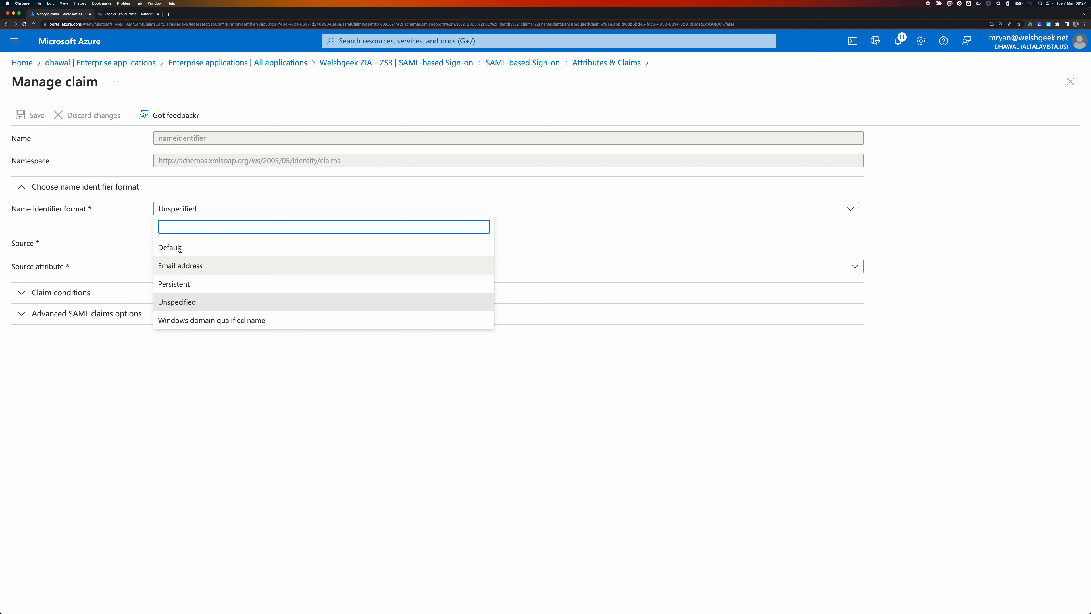
left_click(143, 215)
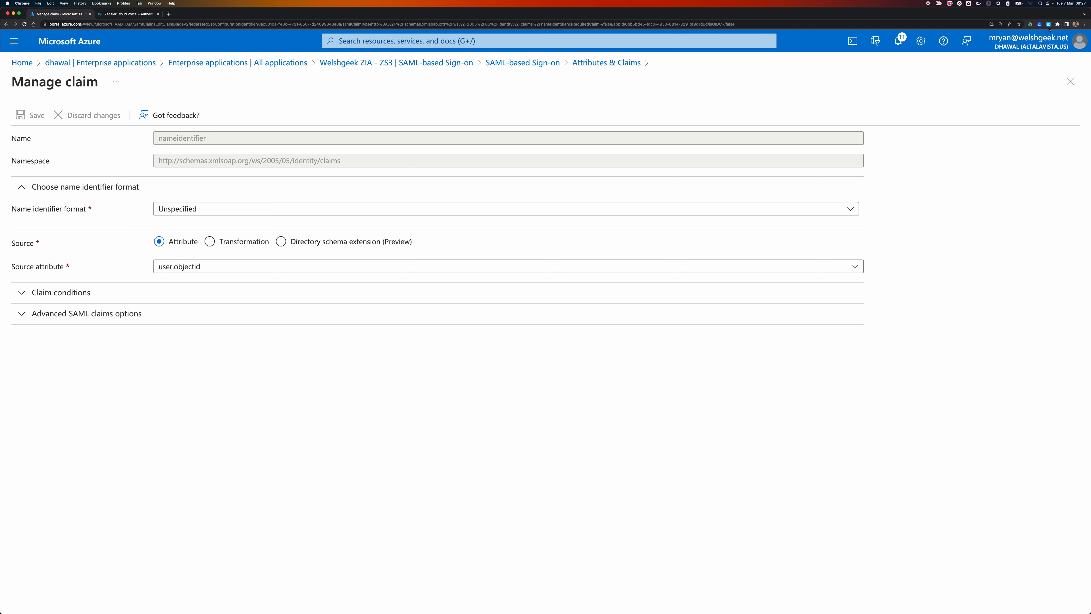
left_click(169, 14)
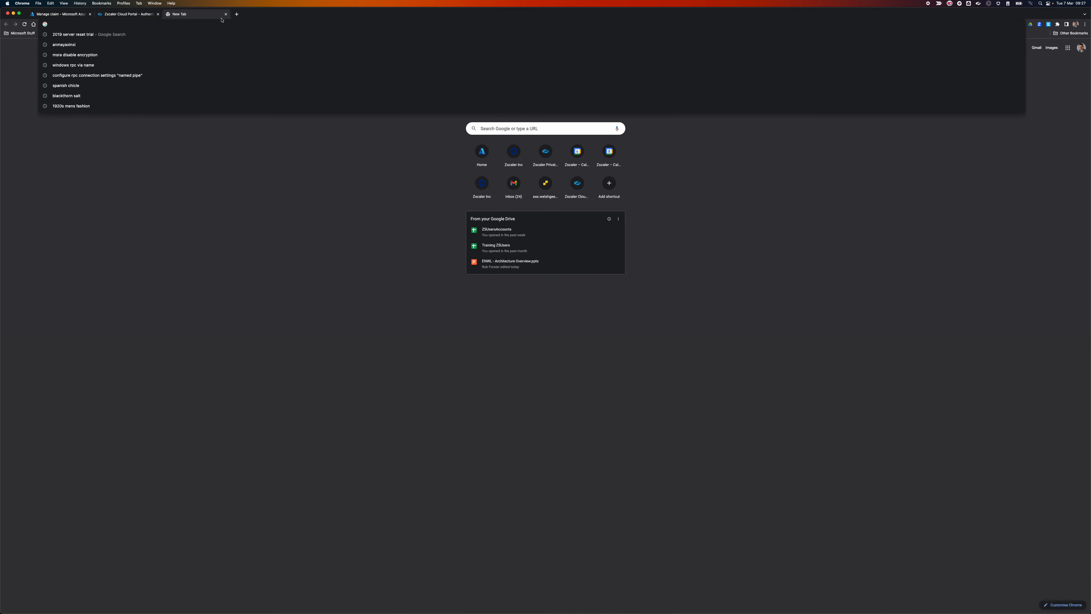
Sign in through the zscalerthree Zscaler login URL and show the captured SAML response.
type("cl")
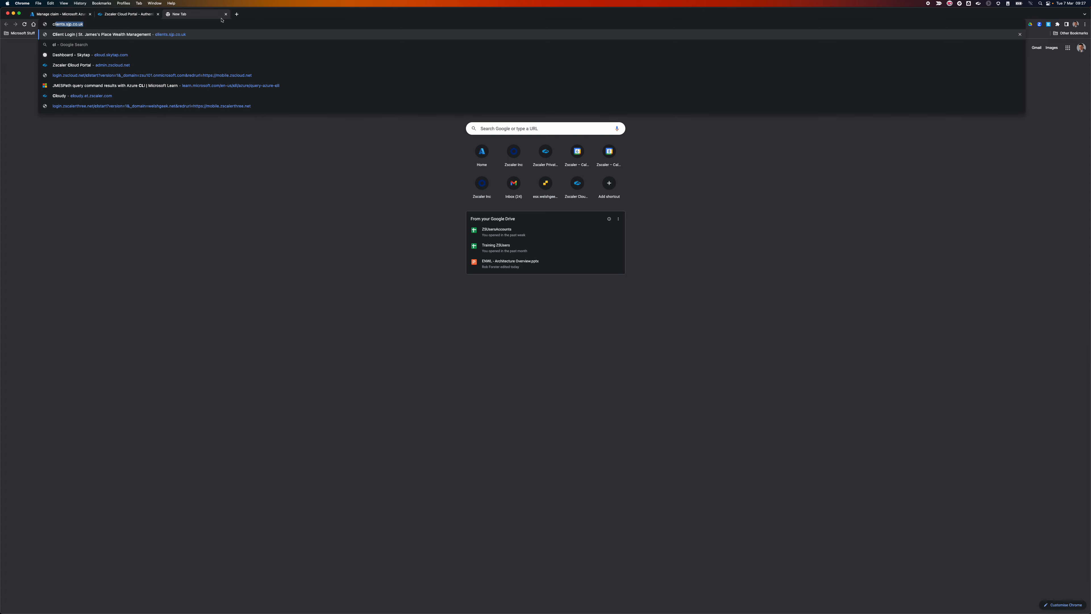
type("start")
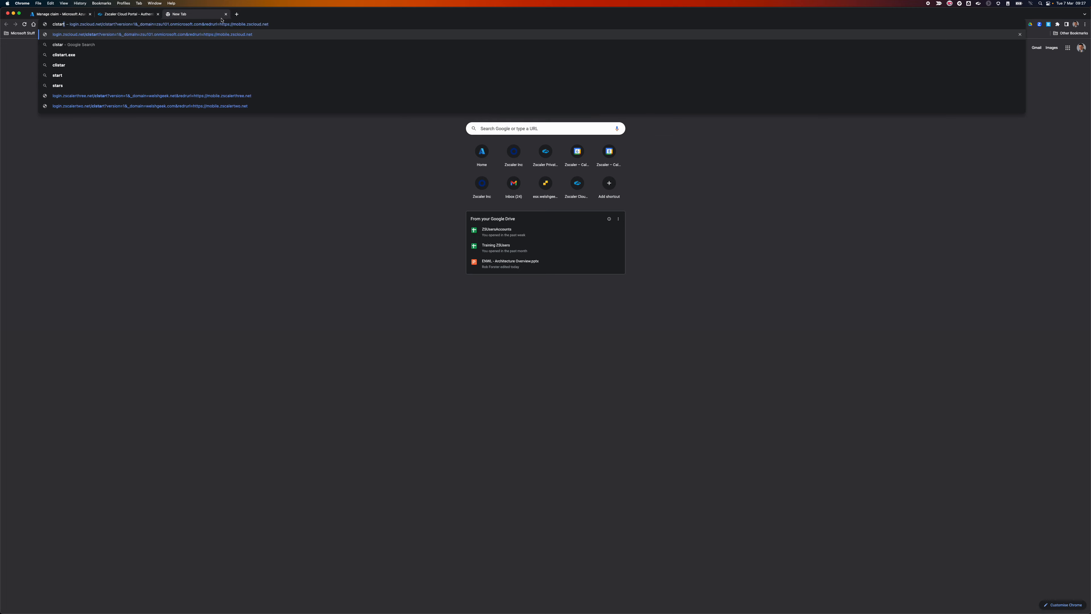
key("Up")
key("Up")
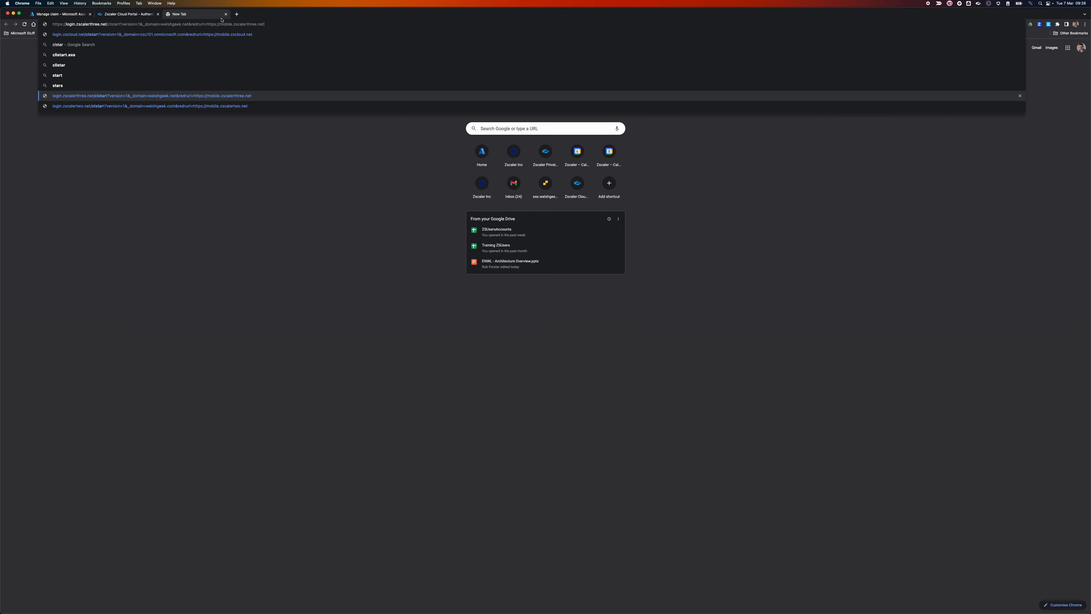
key("Return")
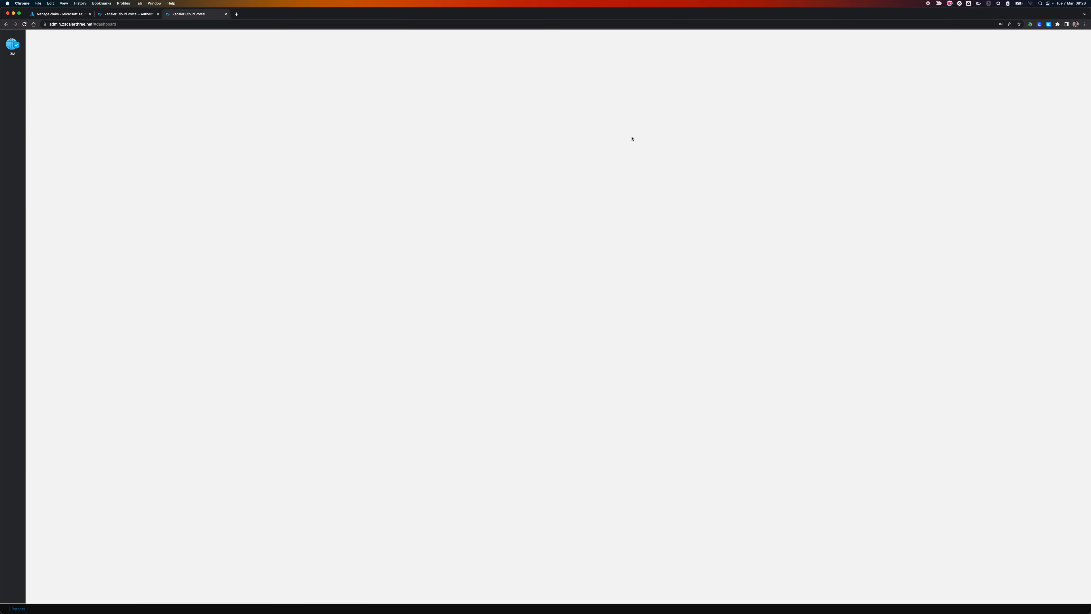
left_click(1048, 25)
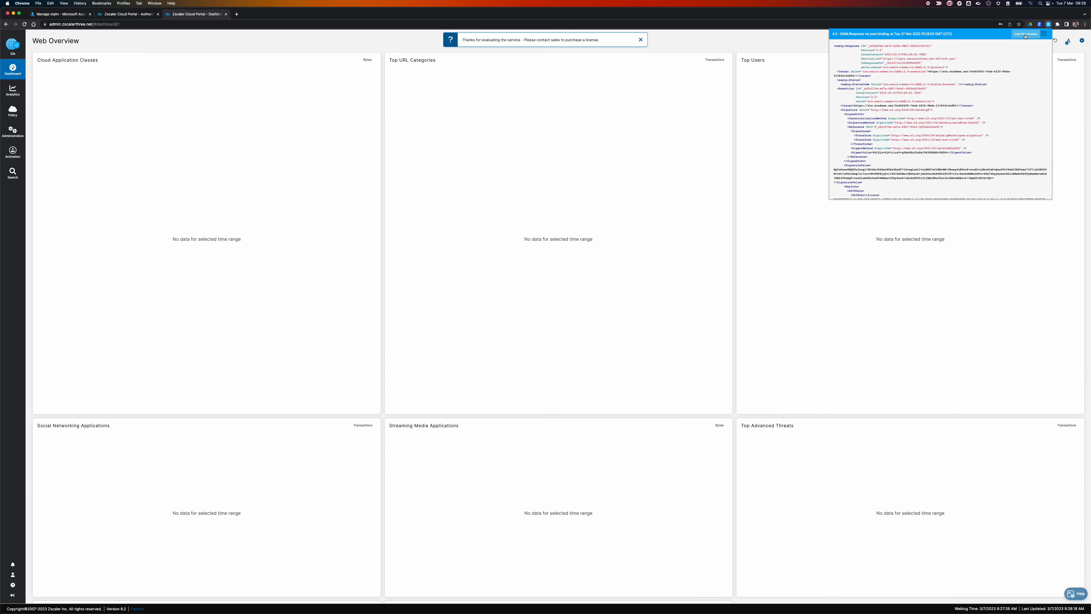
Replace the old SAML response in Sublime Text with the newly captured one.
key("super+Tab")
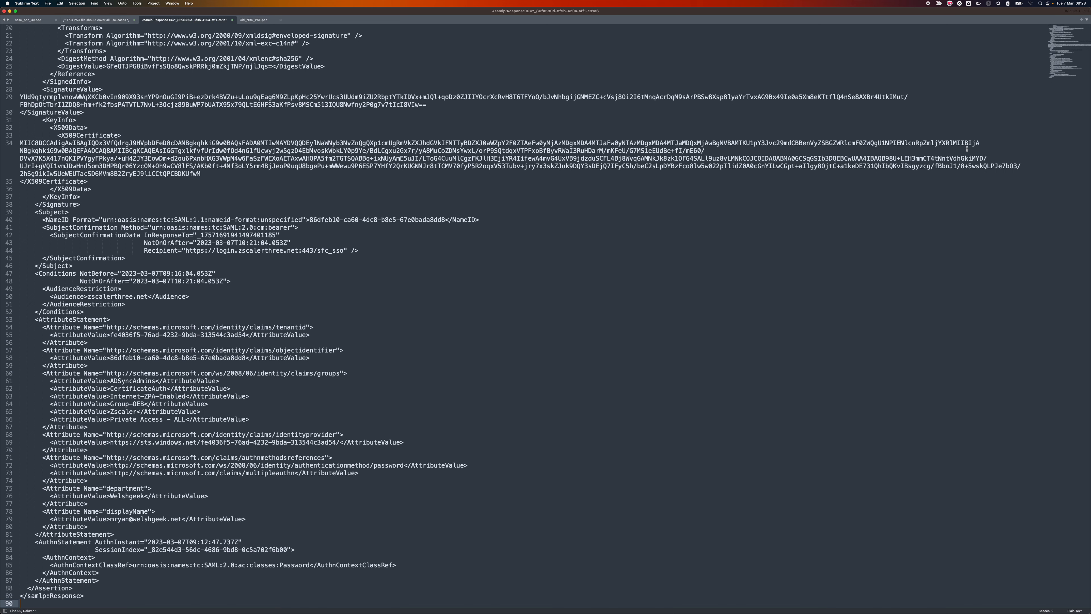
key("super+a")
key("super+v")
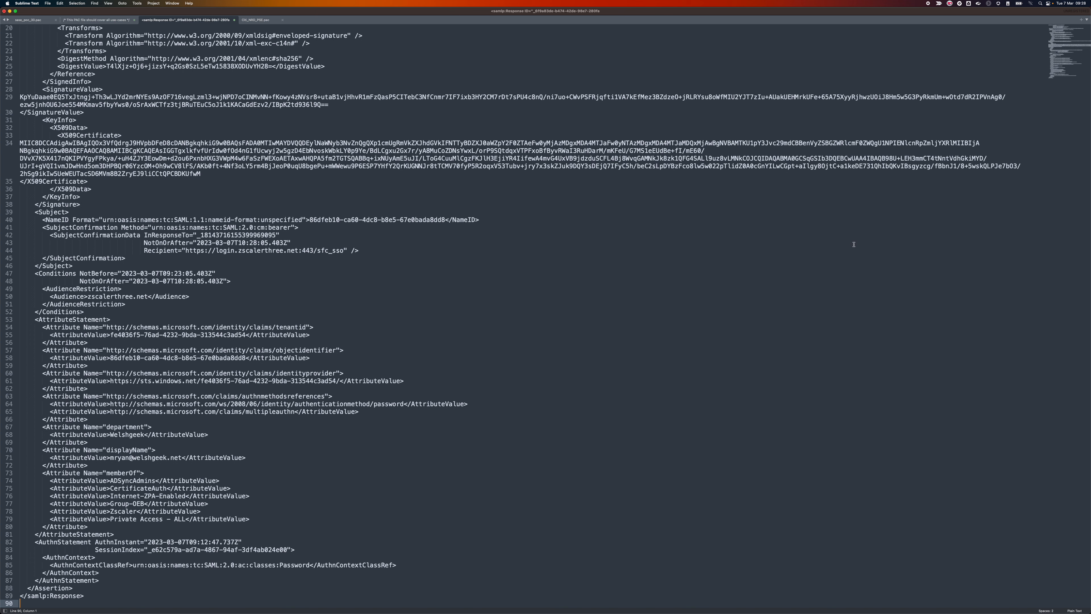
scroll(855, 245, "up", 5)
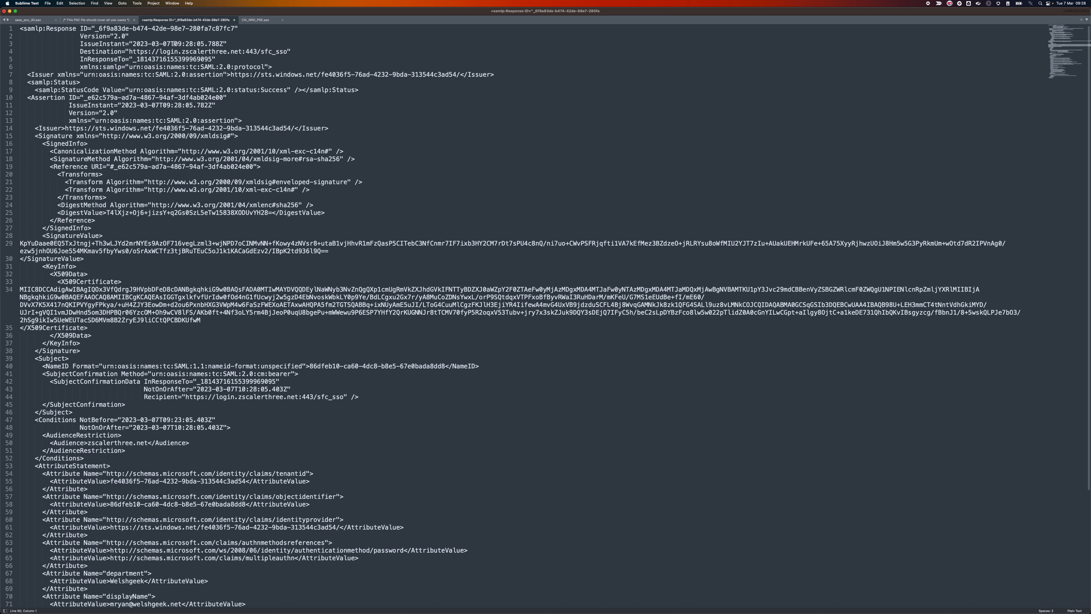
Examine the response's IssueInstant timestamps, assertion ID, SignatureValue and X509 certificate.
left_click_drag(174, 44, 211, 43)
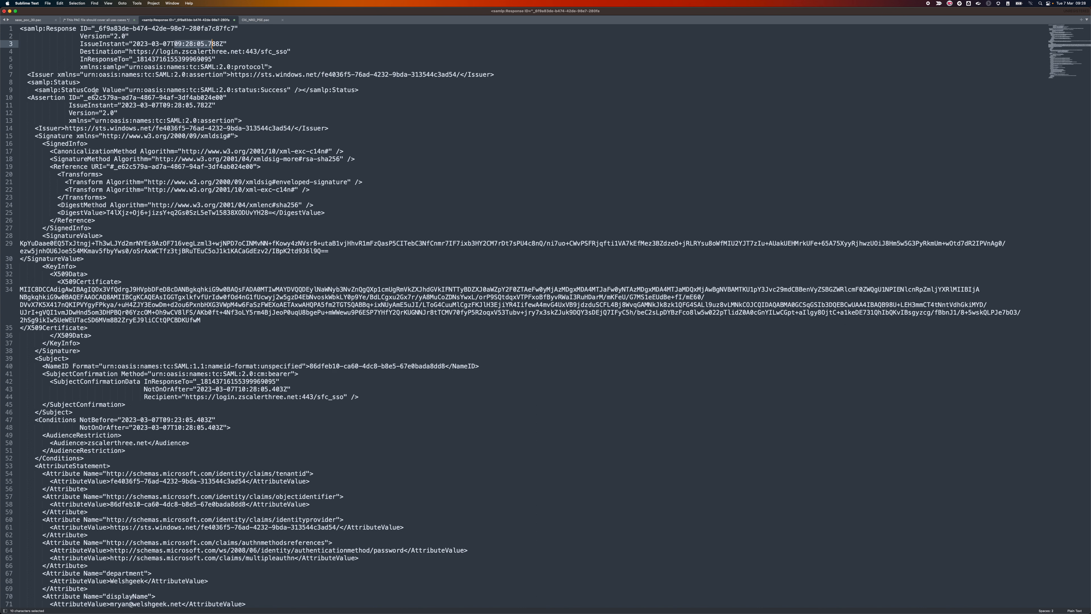
left_click_drag(121, 105, 236, 104)
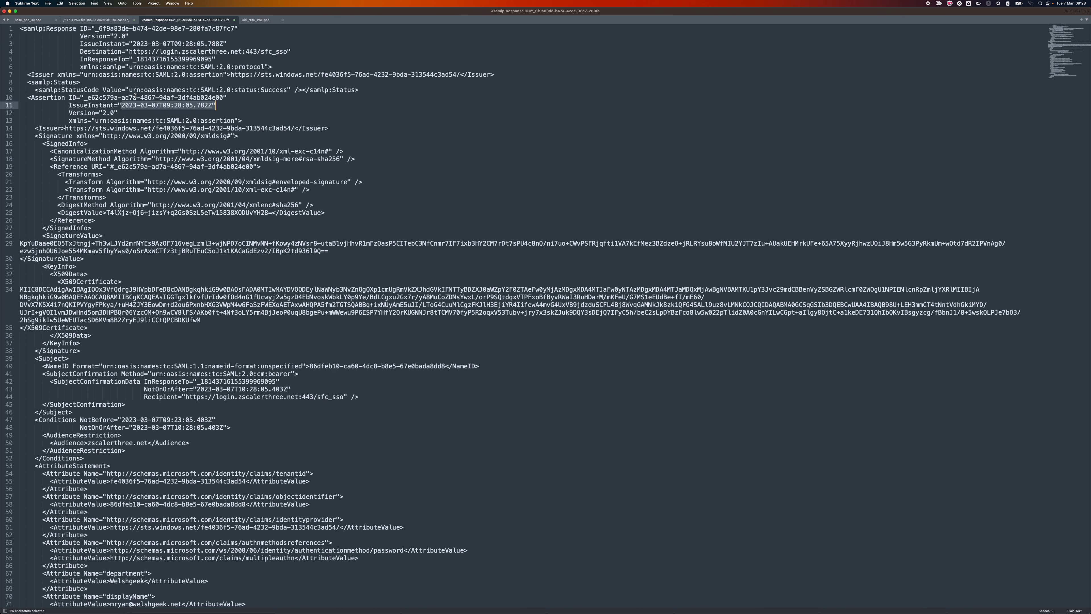
left_click_drag(88, 98, 224, 98)
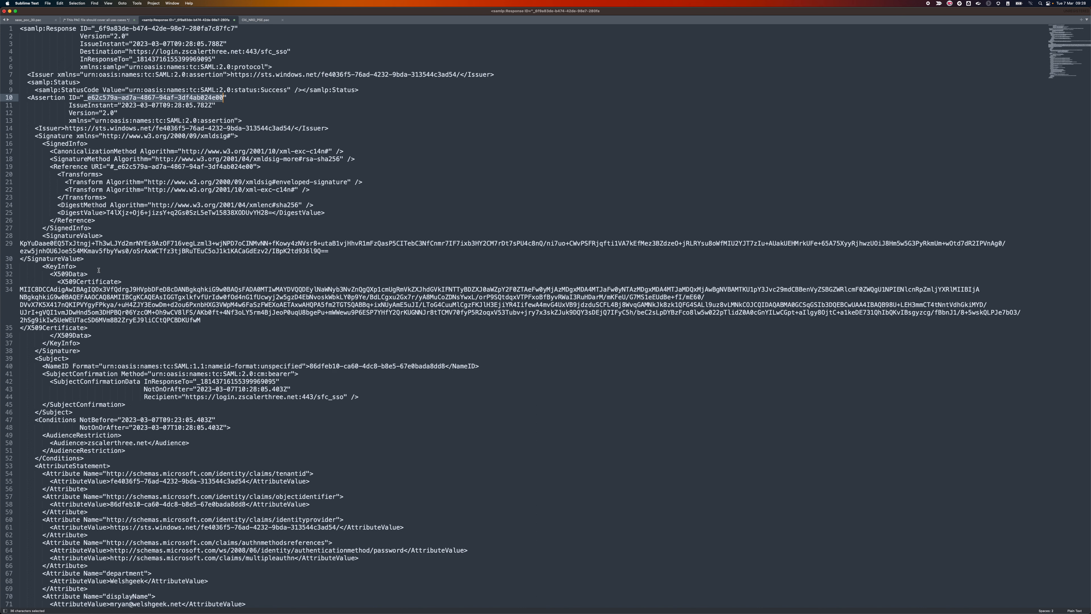
left_click_drag(39, 233, 120, 265)
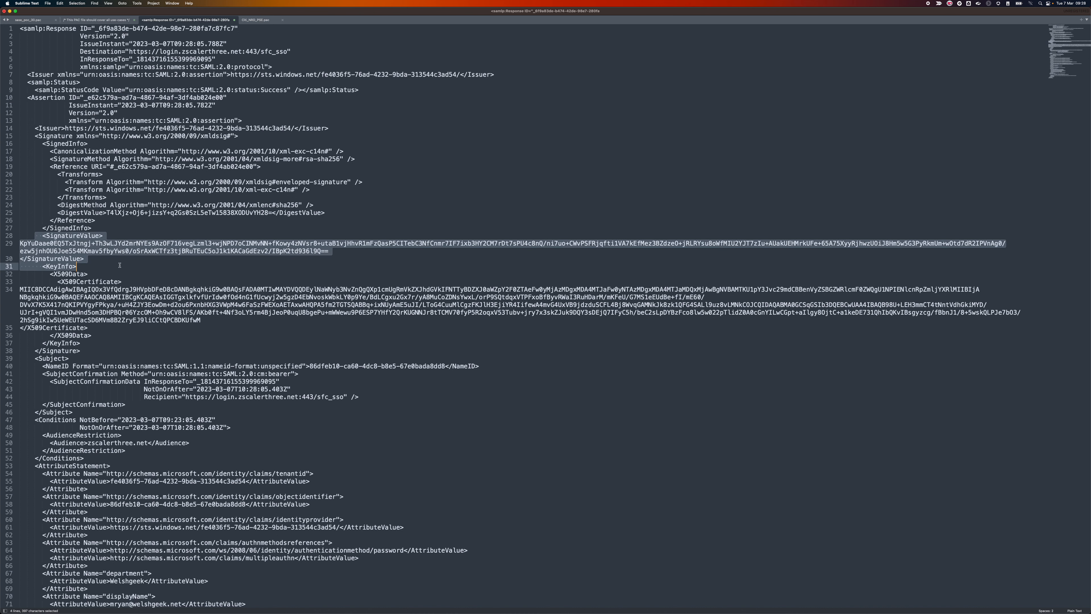
left_click_drag(36, 285, 88, 328)
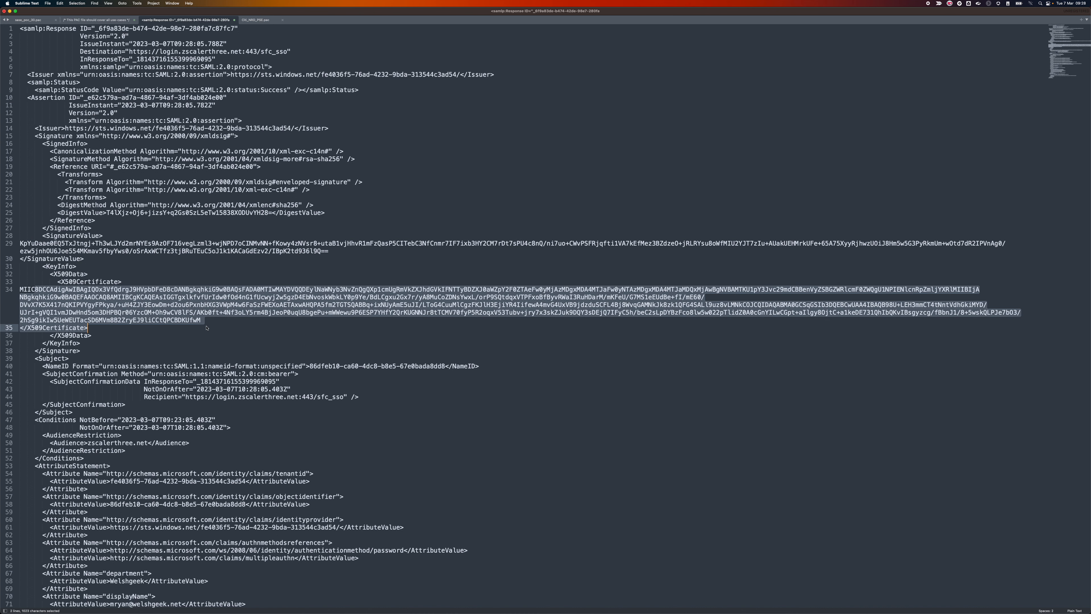
scroll(210, 328, "down", 2)
scroll(209, 327, "down", 2)
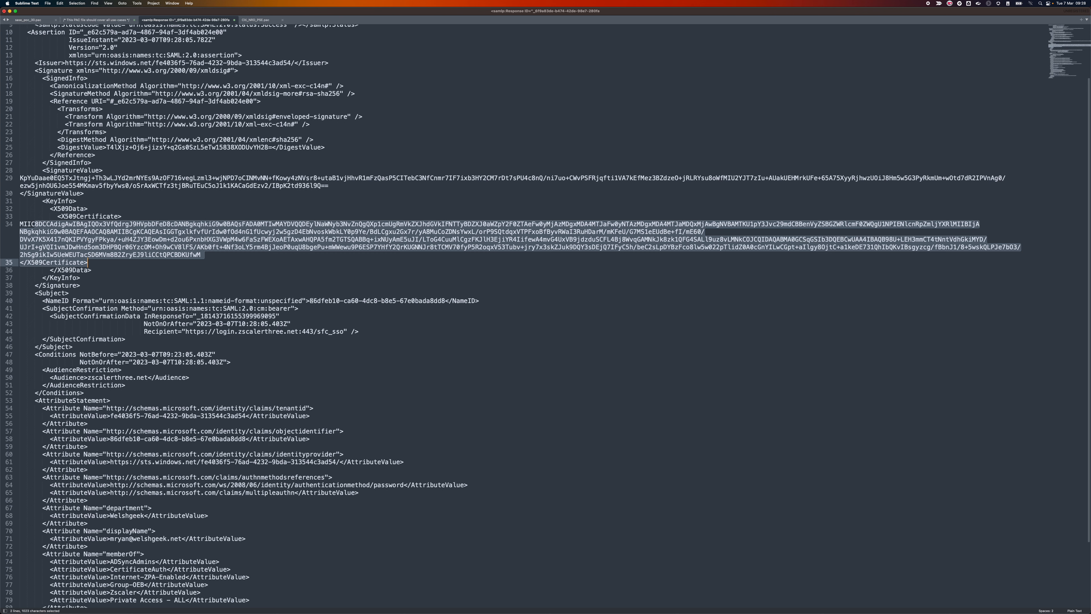
Inspect the subject's NameID value and its unspecified name ID format.
left_click_drag(310, 301, 443, 303)
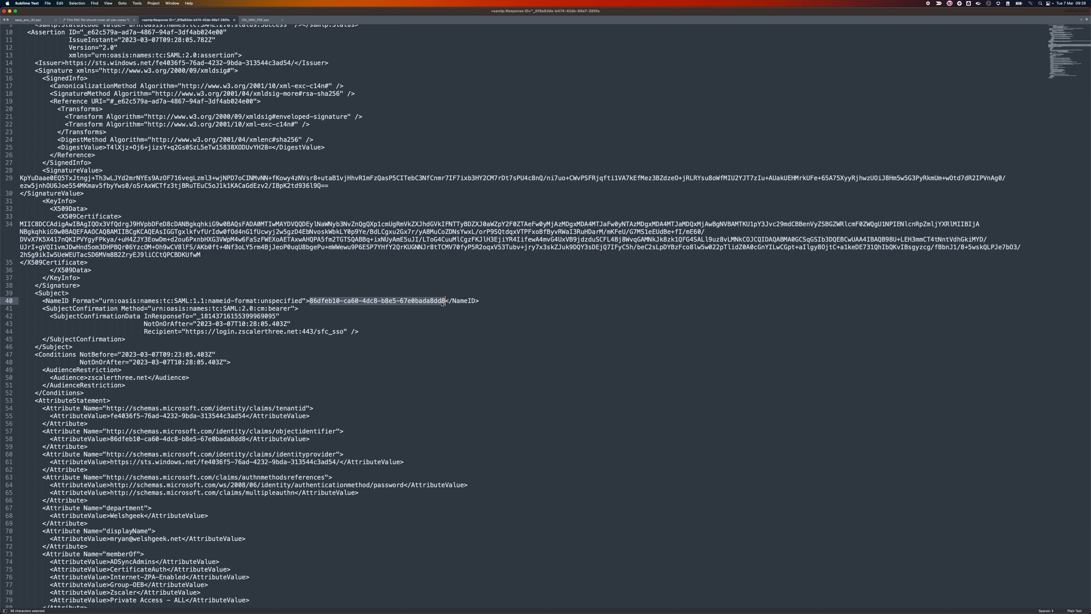
double_click(272, 301)
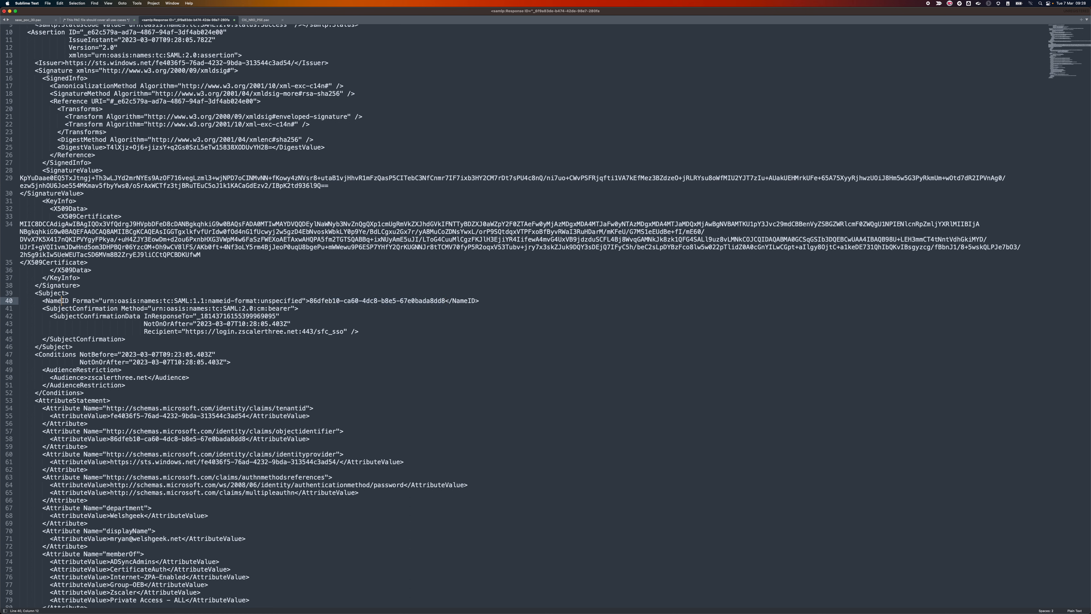
double_click(70, 300)
left_click_drag(310, 301, 446, 303)
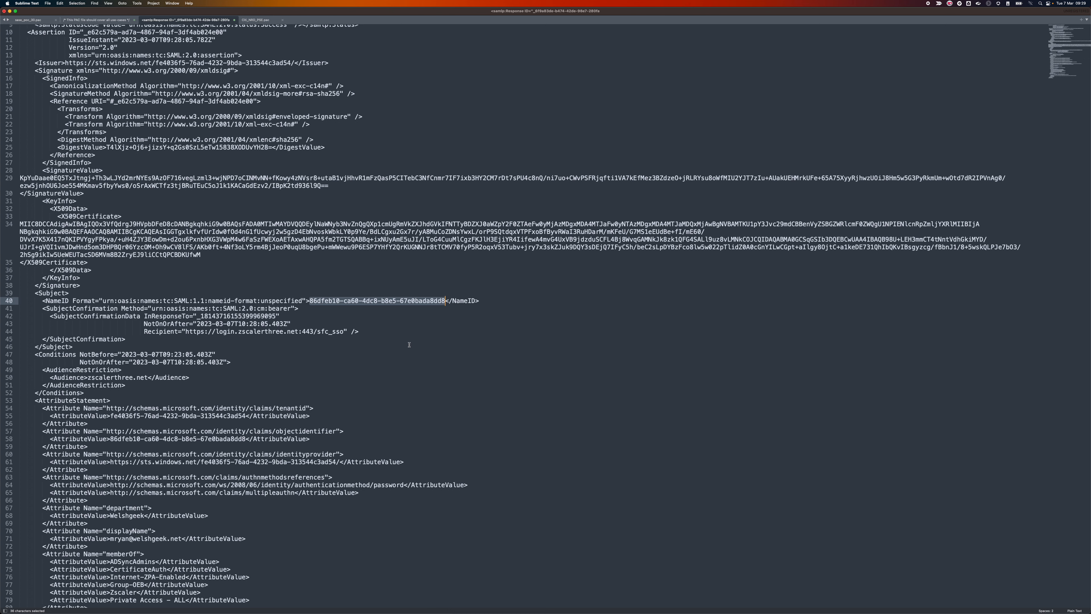
Review the memberOf, displayName and department attribute blocks, then return to Chrome.
scroll(409, 344, "down", 5)
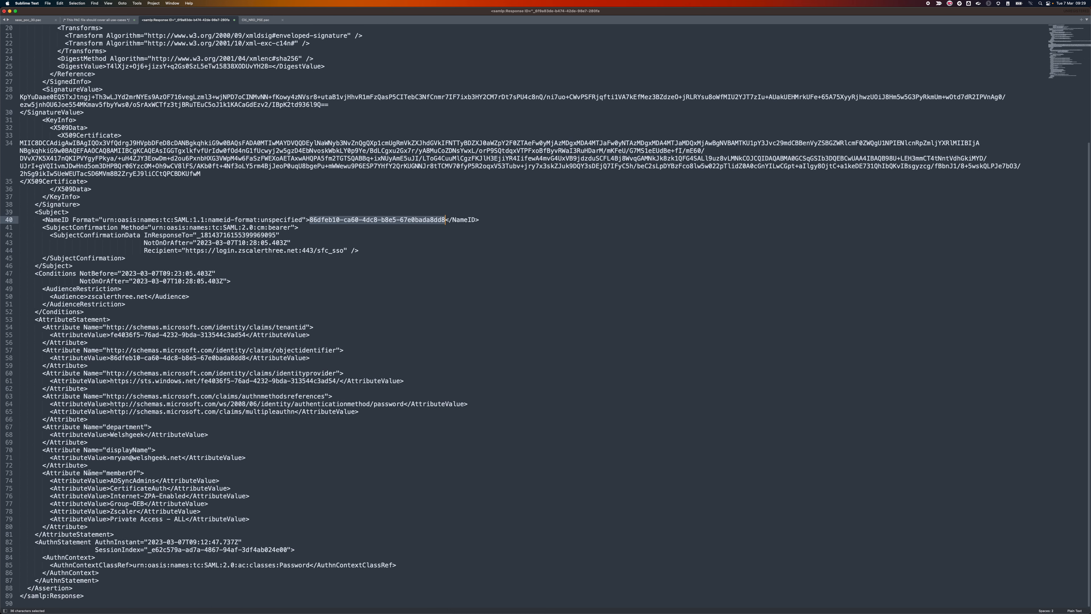
left_click_drag(106, 473, 250, 519)
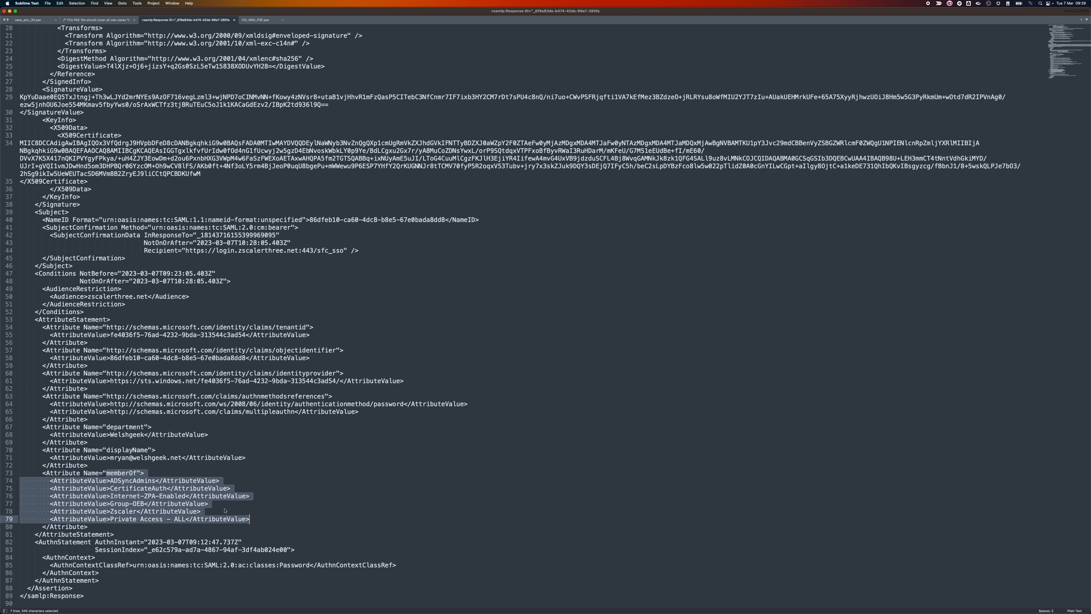
left_click_drag(106, 450, 267, 462)
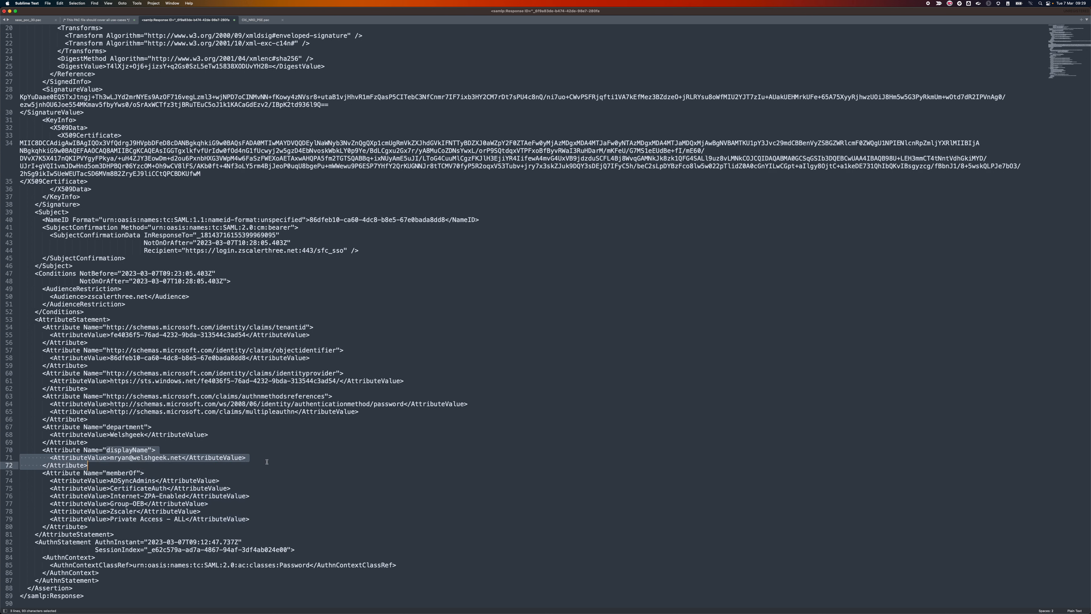
left_click_drag(102, 423, 228, 438)
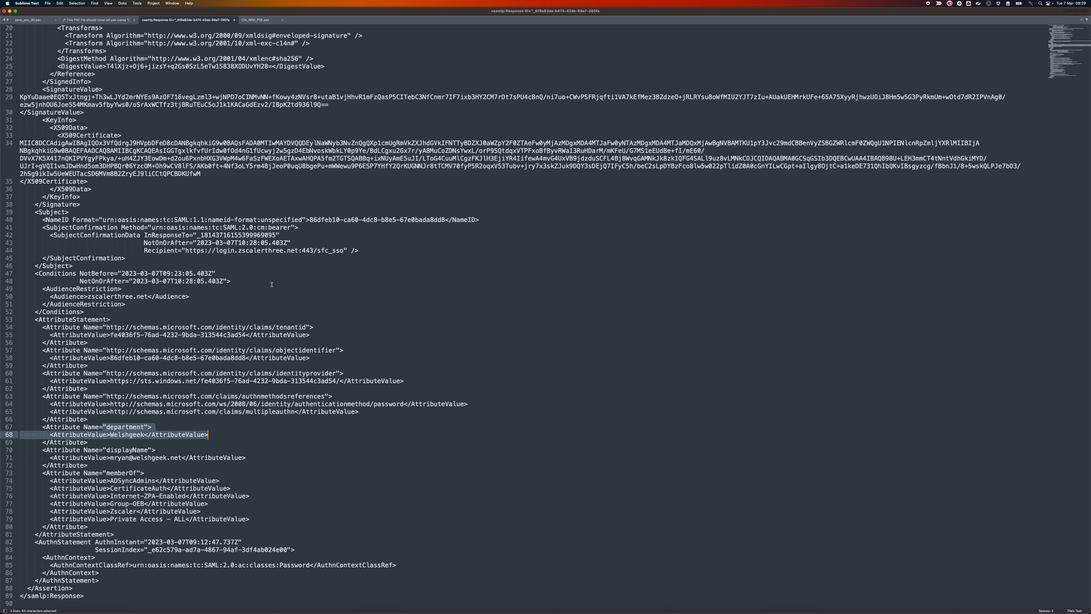
key("super+Tab")
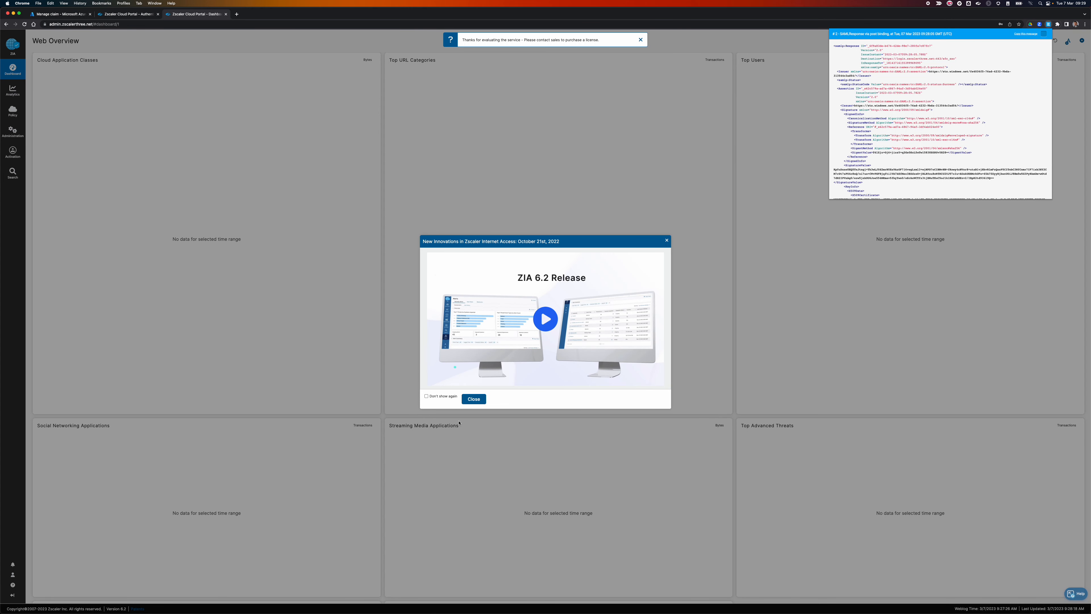
Dismiss the SAML popup, close the dashboard tab and go to User Management.
left_click(473, 399)
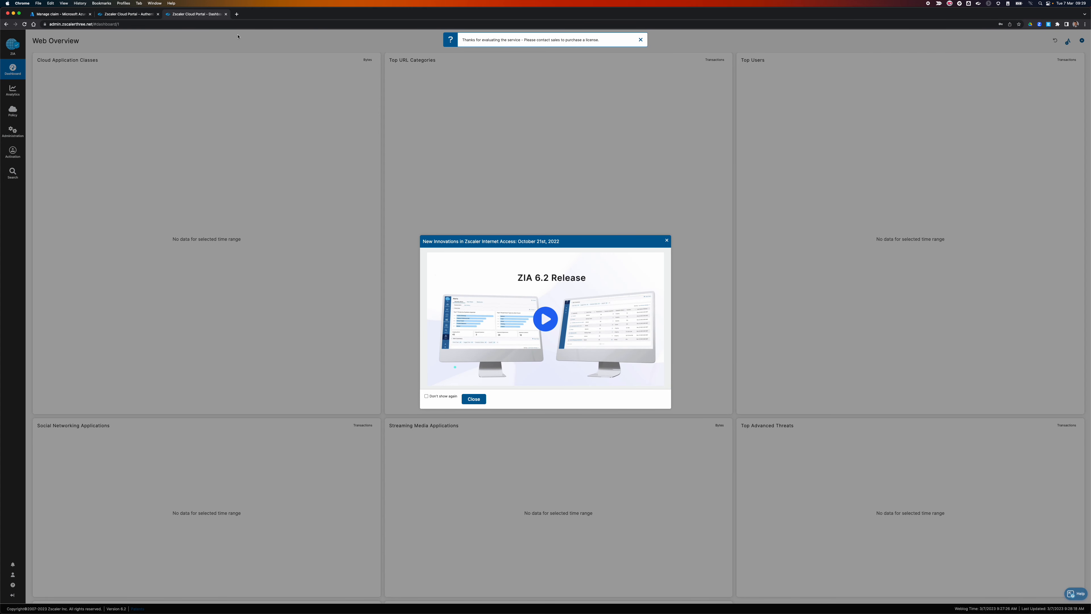
left_click(225, 14)
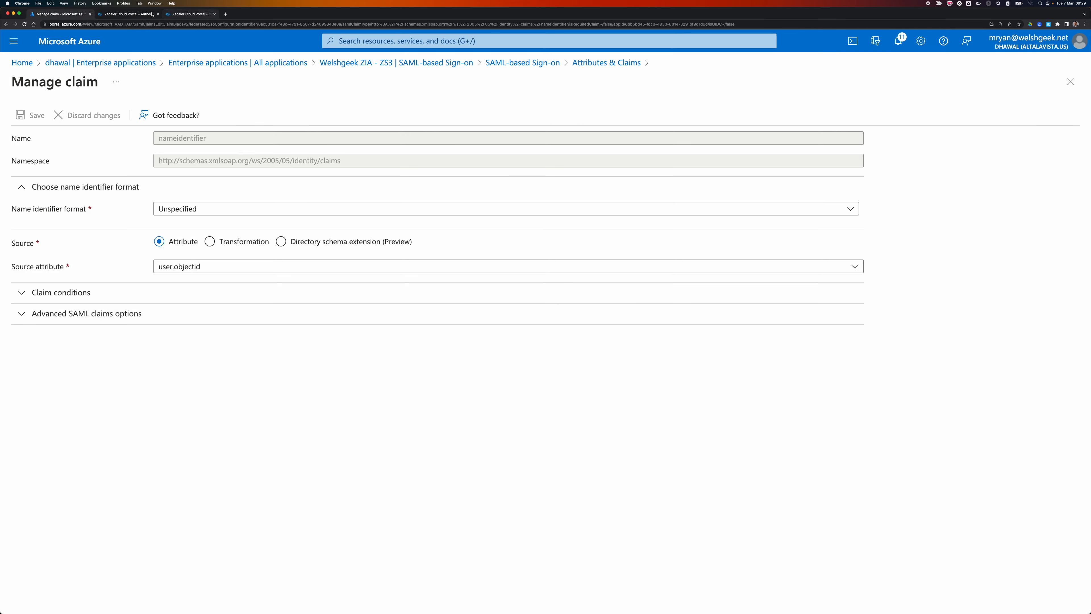
left_click(132, 14)
mouse_move(6, 138)
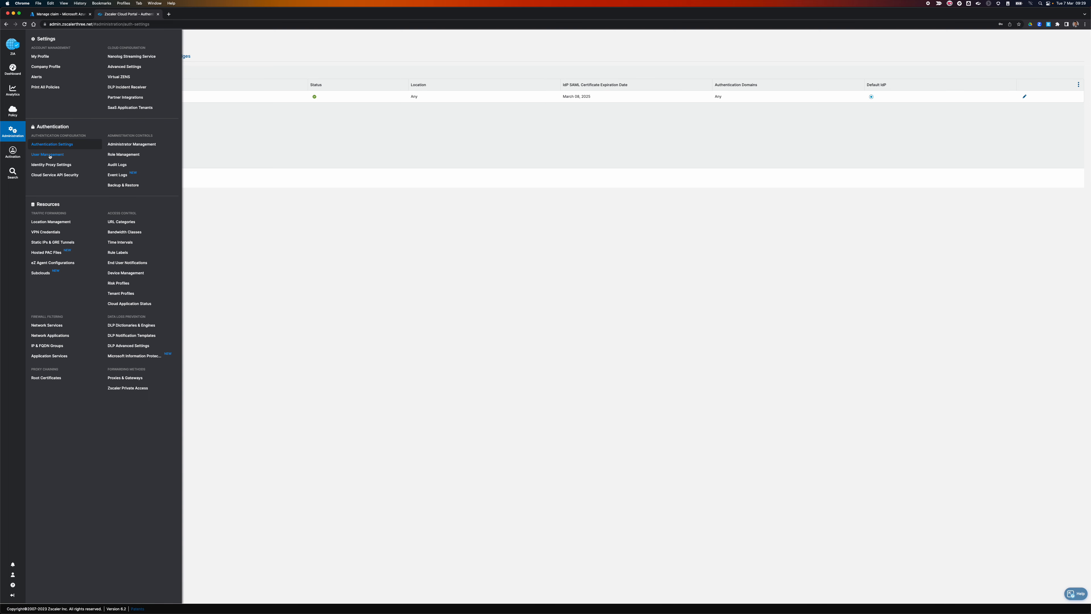
left_click(48, 155)
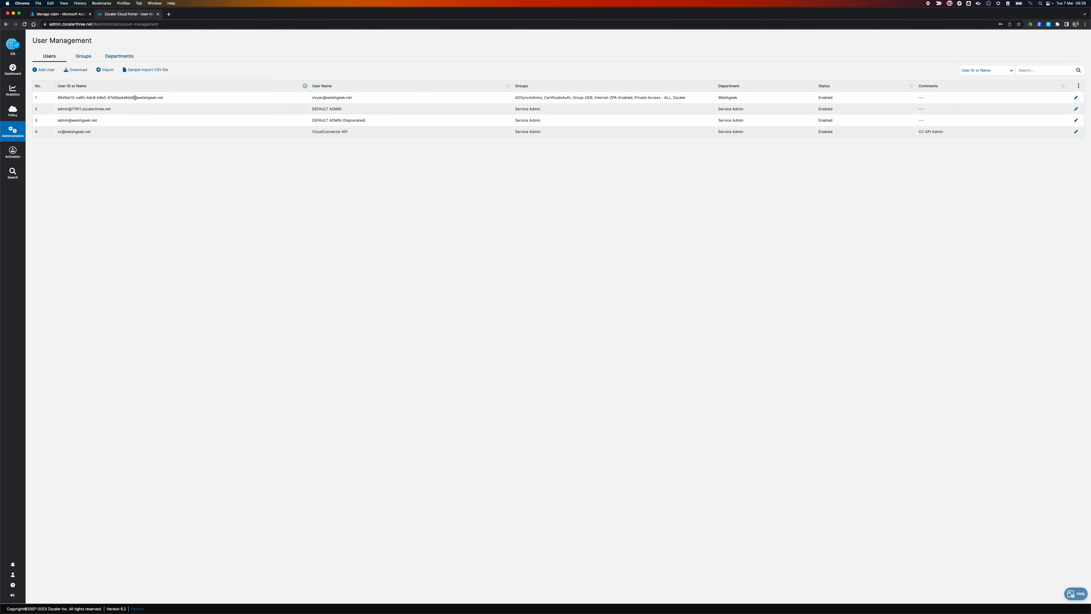
Inspect the first user's object-identifier ID and user name, then edit that user.
left_click_drag(135, 97, 178, 100)
left_click(133, 97)
left_click_drag(133, 97, 54, 100)
left_click_drag(313, 99, 382, 100)
left_click(1076, 97)
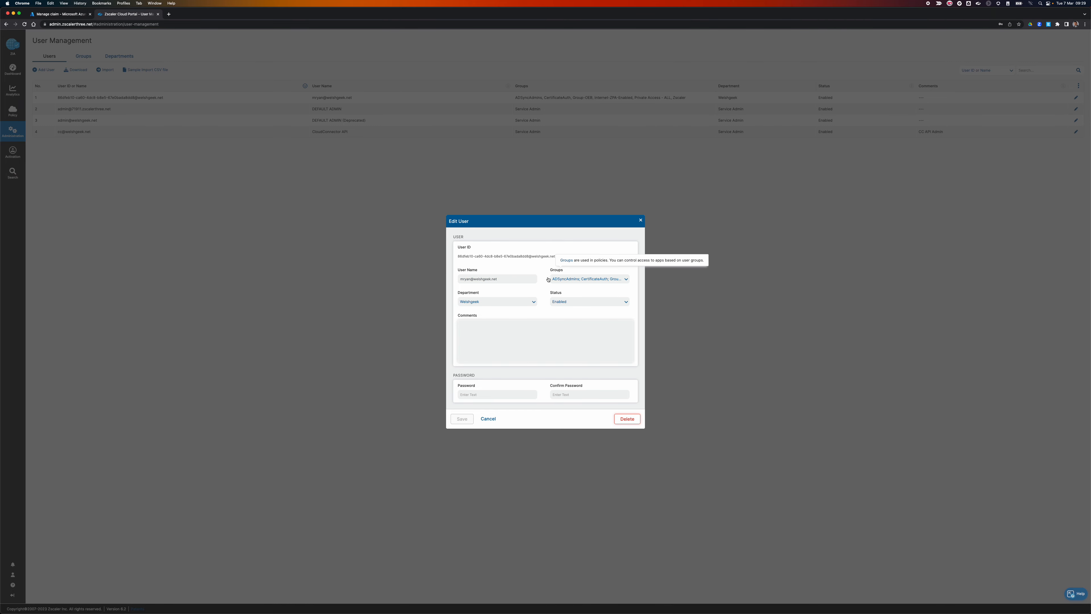
Look through the user's Department options and cancel Edit User without saving.
left_click(495, 302)
left_click(496, 303)
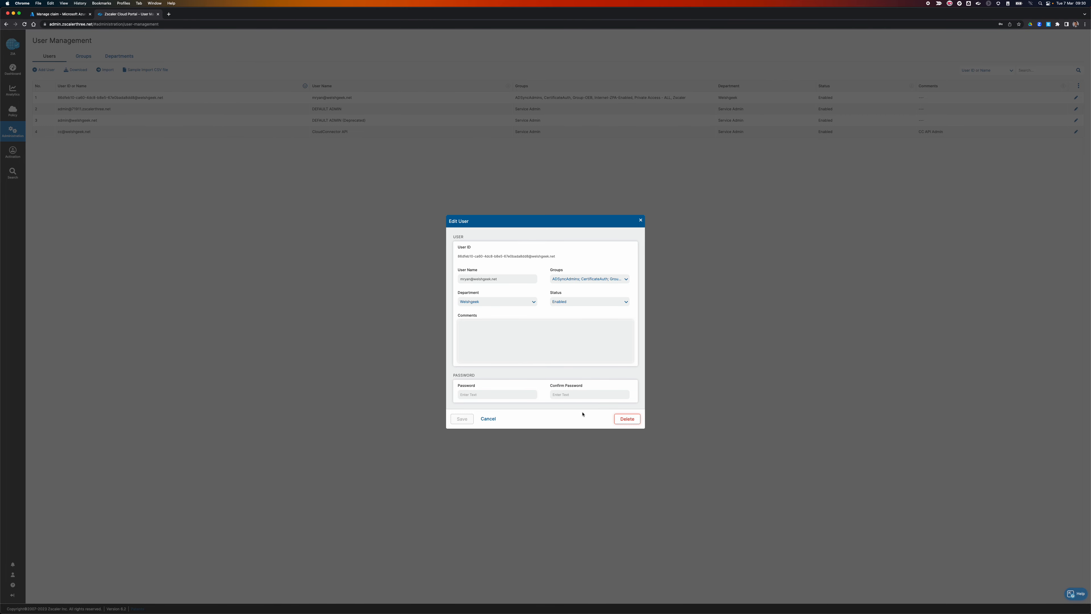
left_click(489, 418)
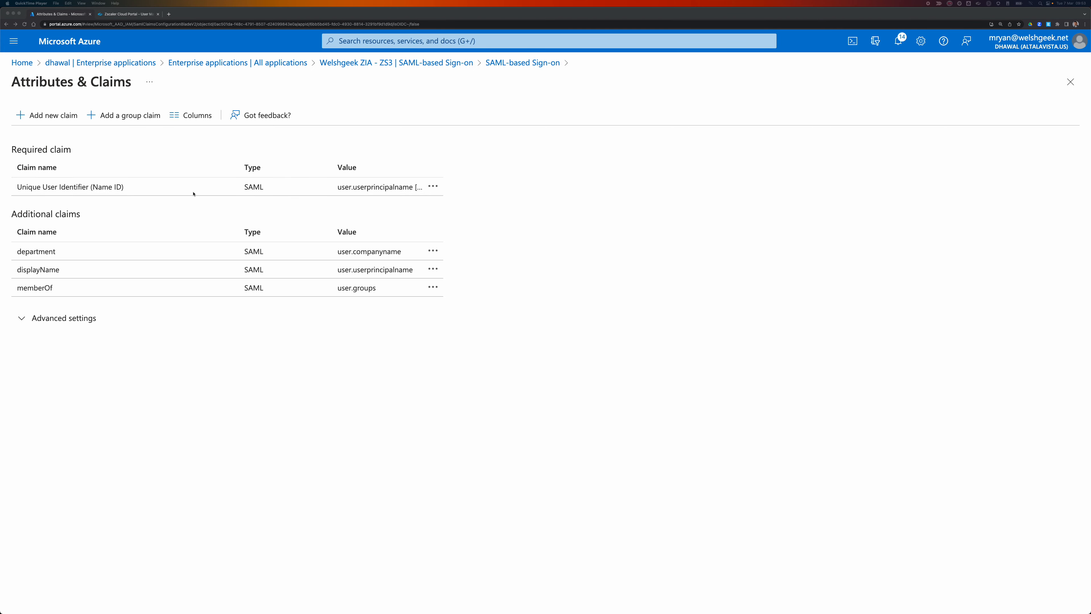
Set the Unique User Identifier (Name ID) claim's source to Transformation.
left_click(287, 205)
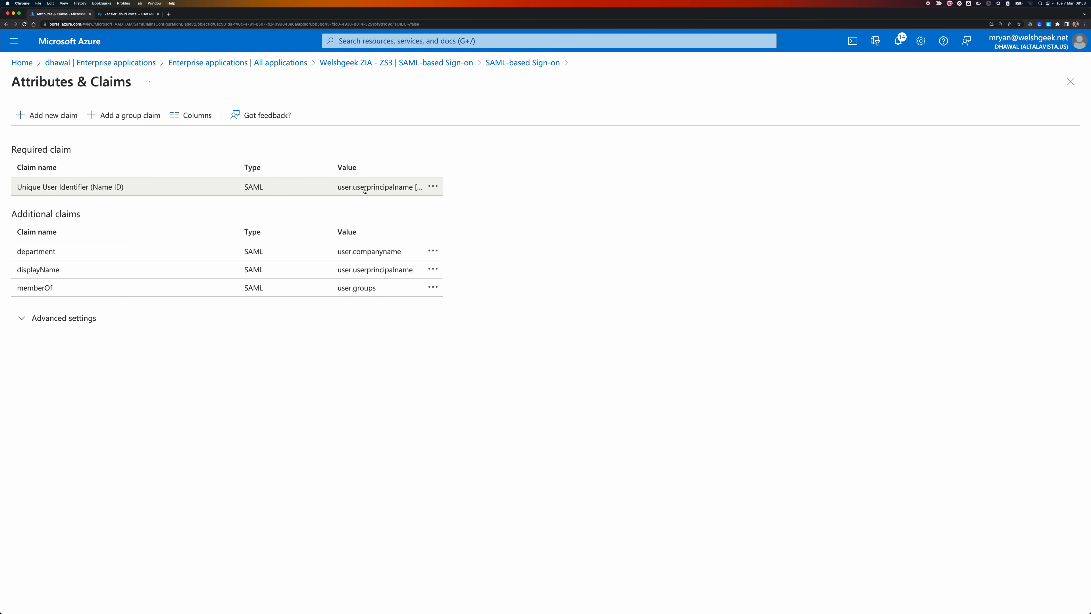
left_click(365, 191)
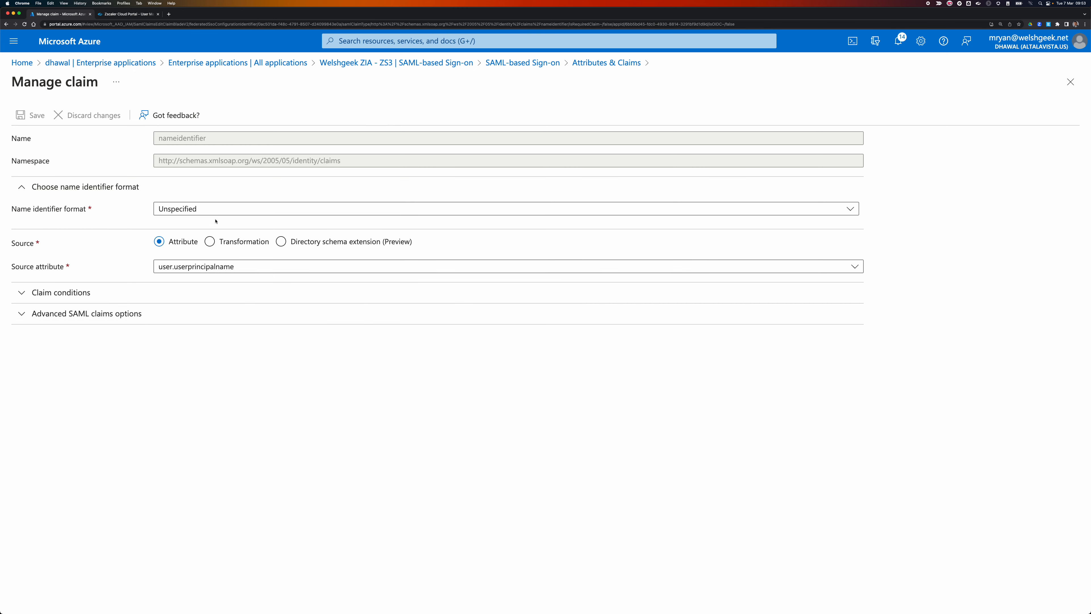
left_click(254, 243)
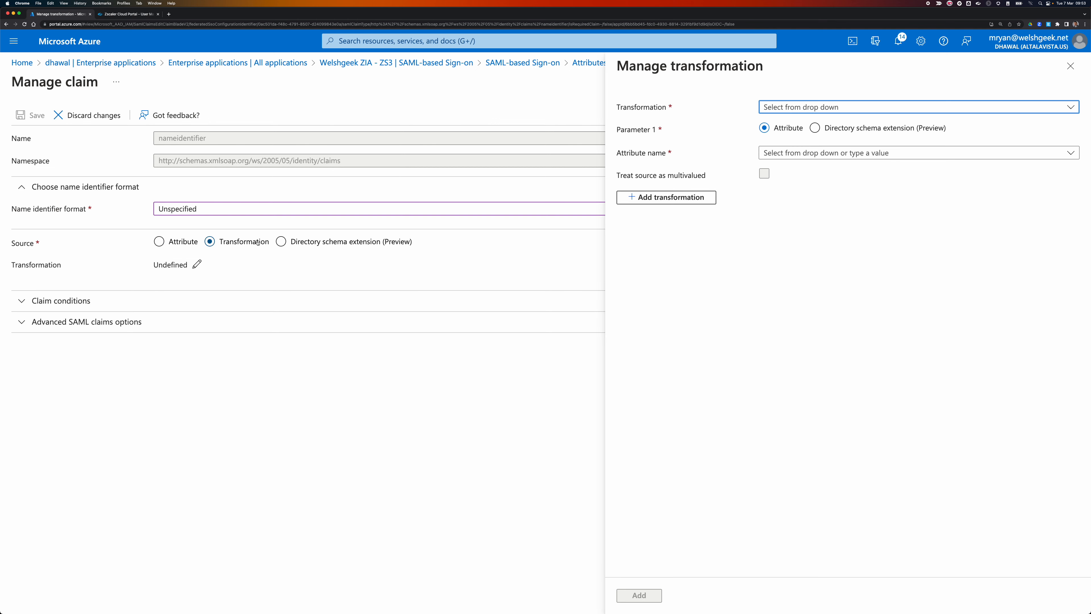
Choose RegexReplace() on attribute user.localuserprincipalname, then switch to Sublime Text.
left_click(837, 108)
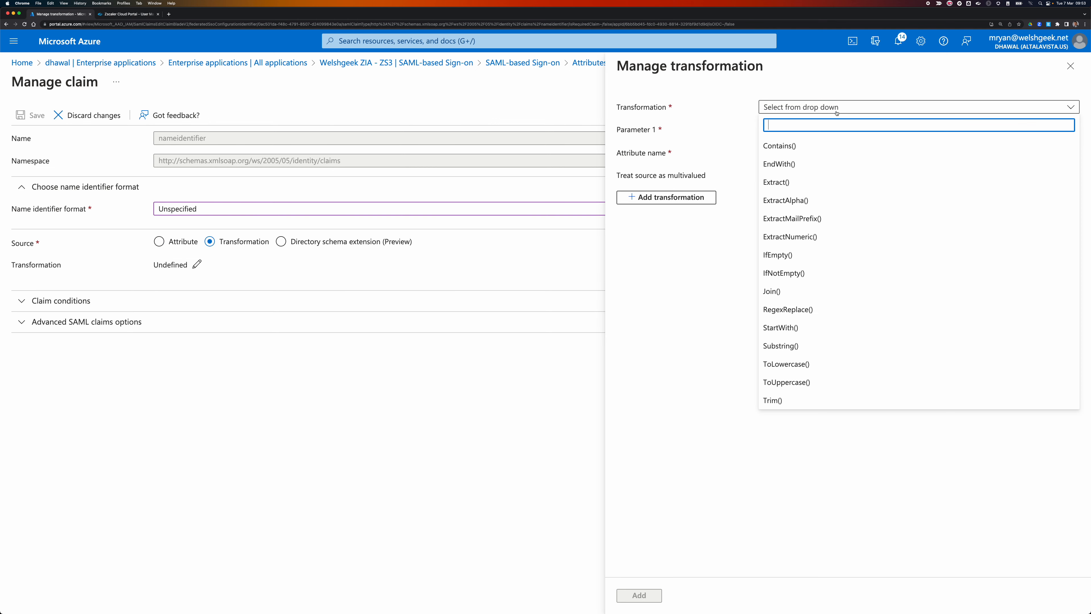
left_click(791, 309)
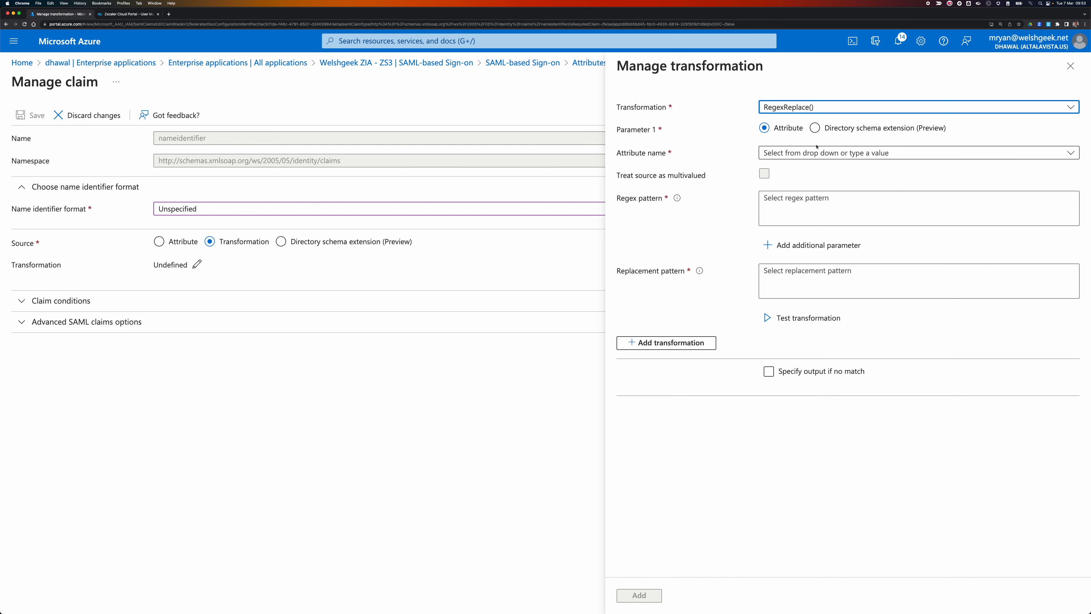
left_click(793, 157)
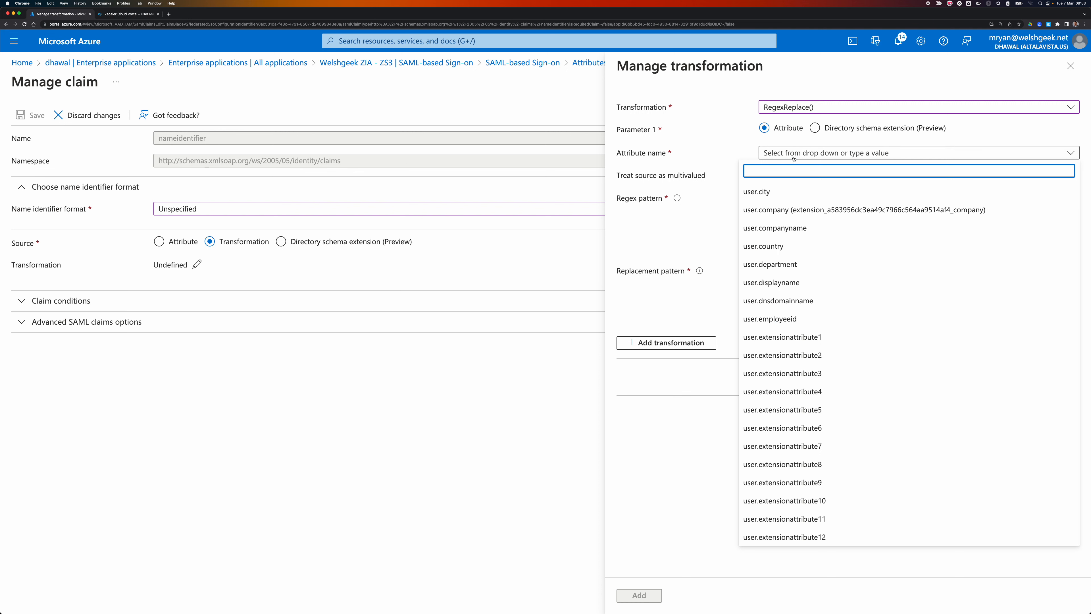
type("userpri")
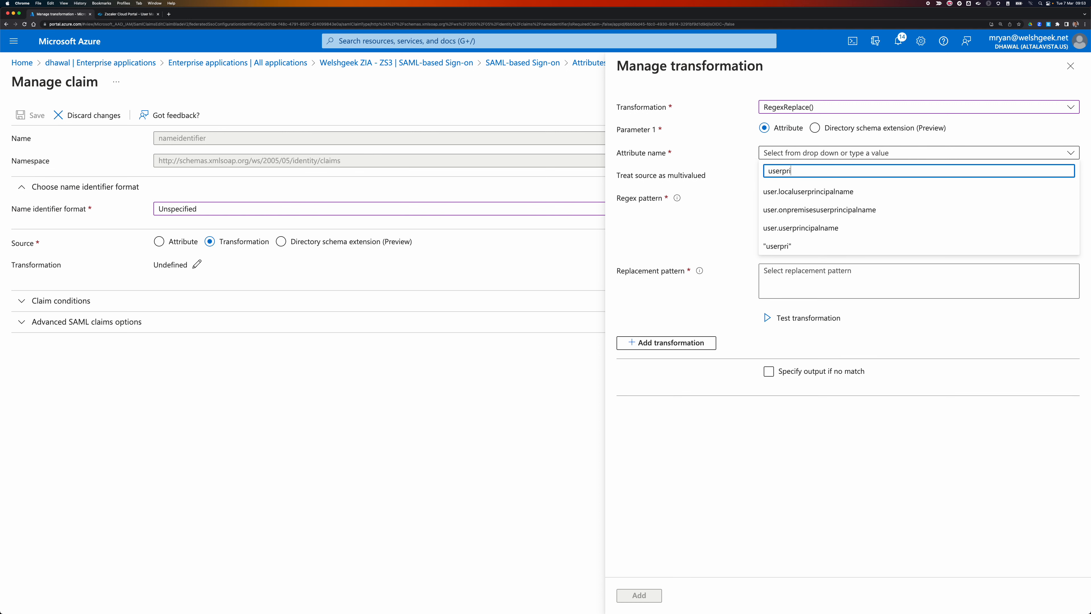
left_click(800, 189)
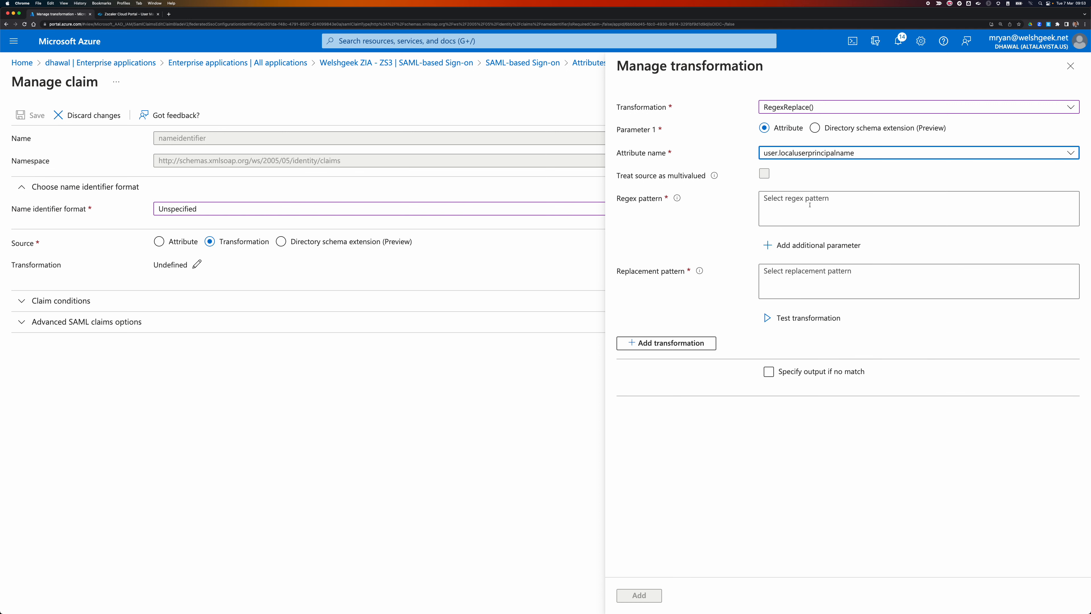
left_click(780, 200)
key("super+Tab")
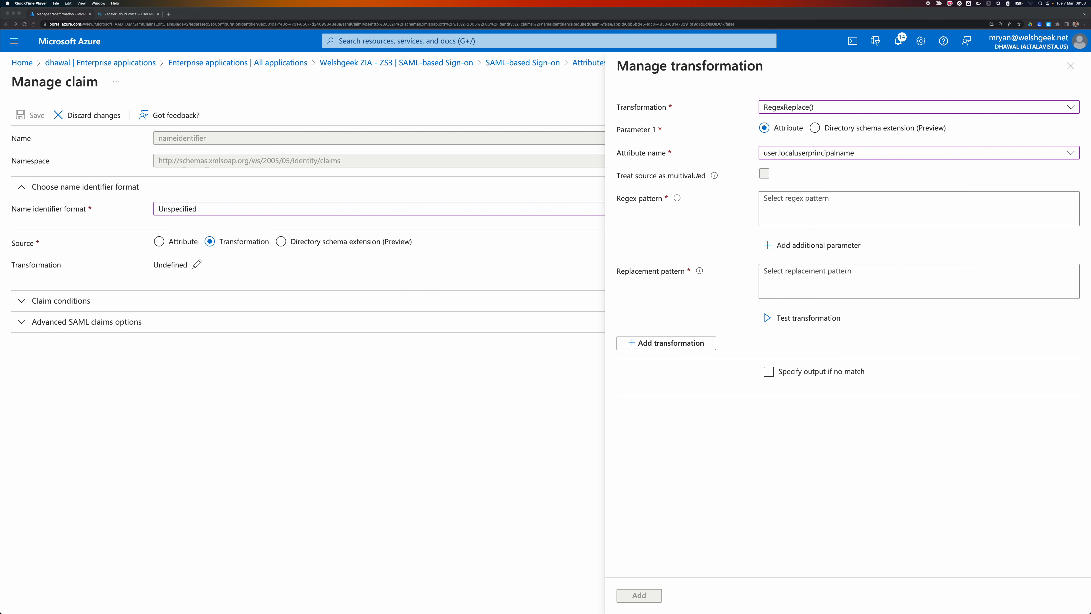
key("super+Tab")
key("super+Tab")
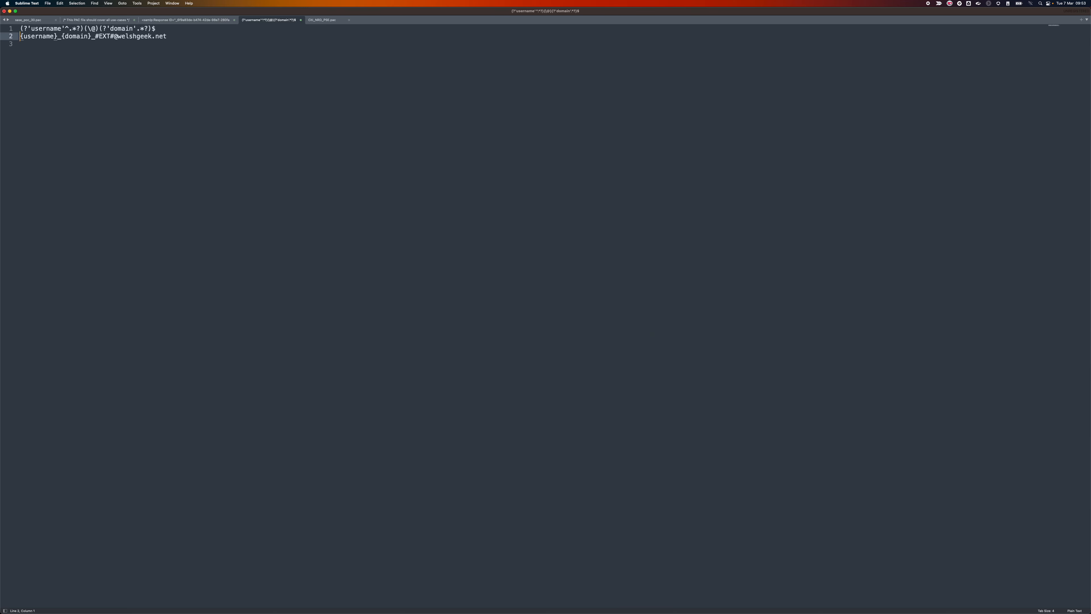
Paste the regex pattern (?'username'^.*?)(\@)(?'domain'.*?)$ from the notes into the Regex pattern field.
left_click_drag(20, 29, 155, 28)
key("super+c")
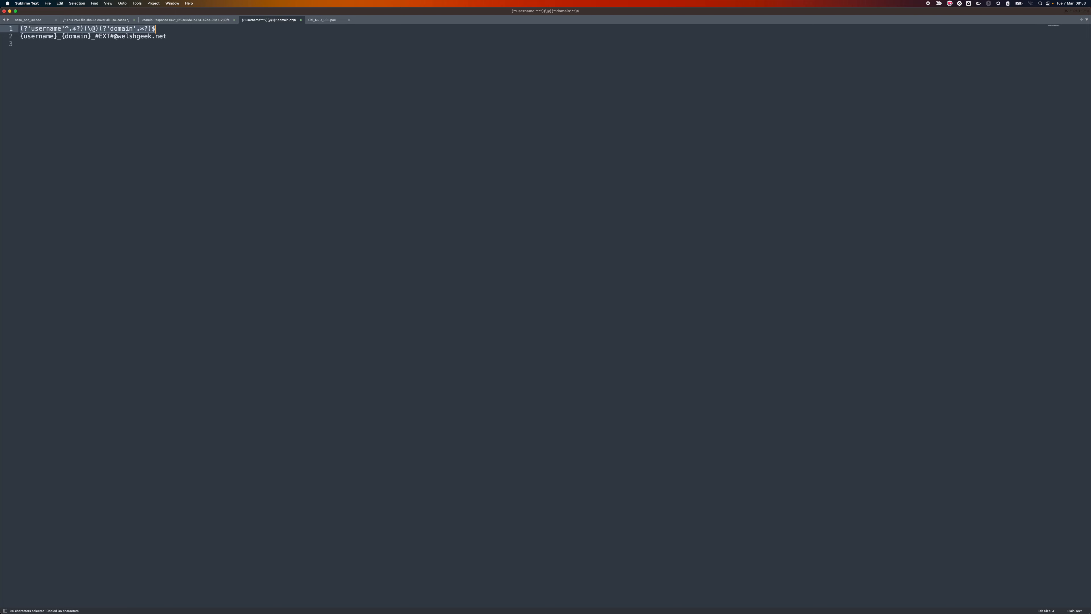
key("super+Tab")
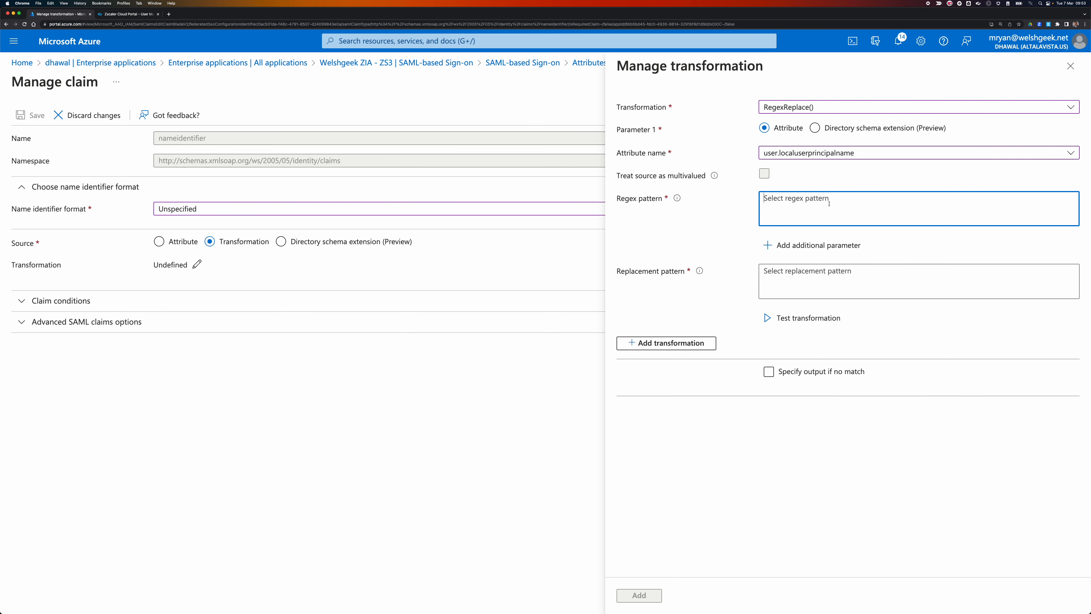
key("super+v")
key("super+Tab")
key("super+Tab")
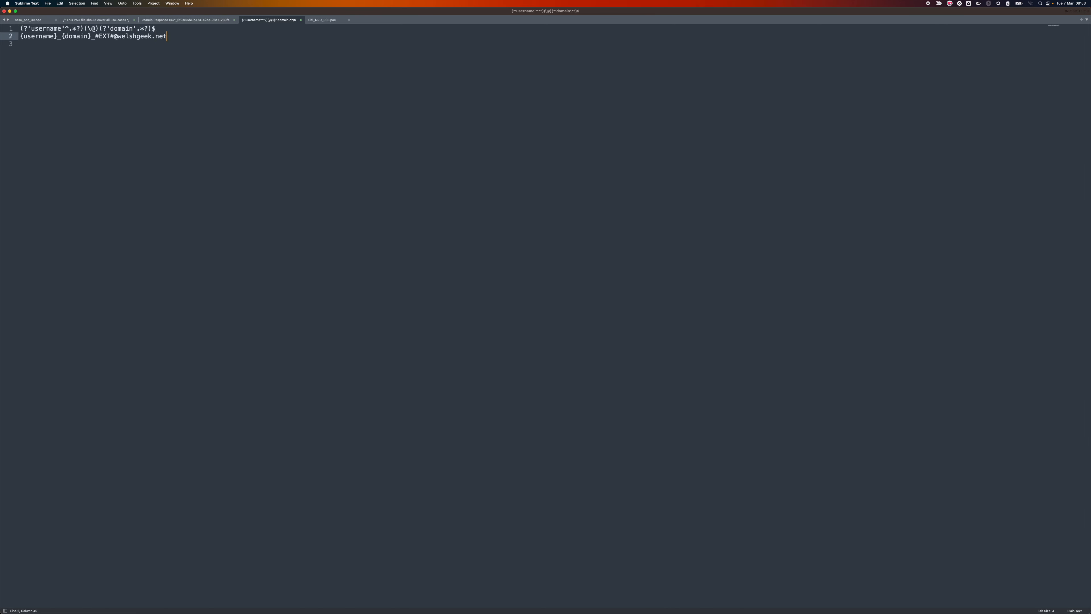
key("super+shift+Left")
key("super+c")
key("super+Tab")
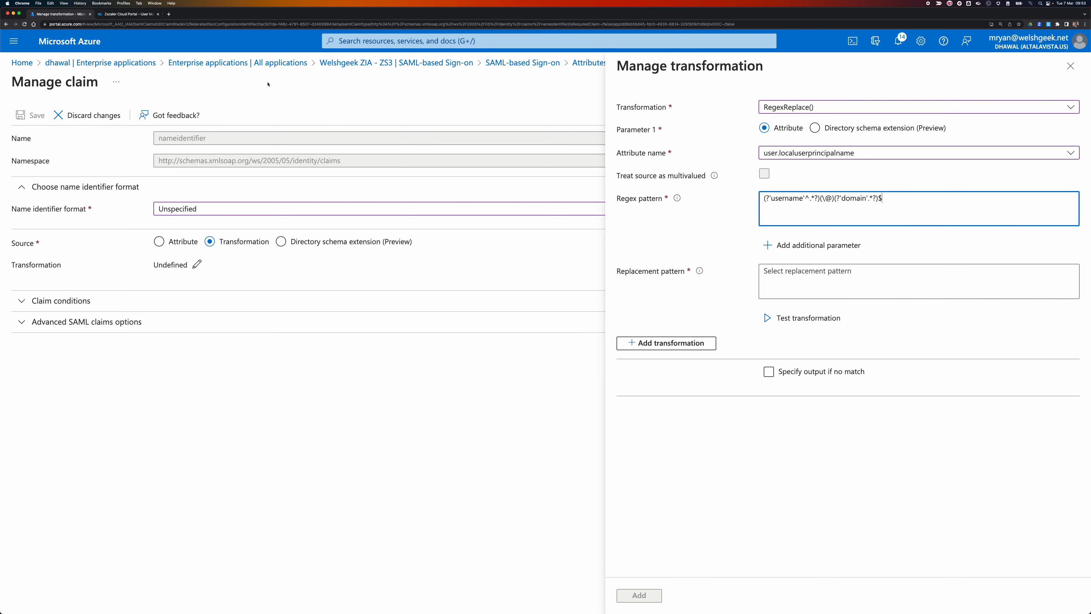
left_click(758, 272)
key("super+v")
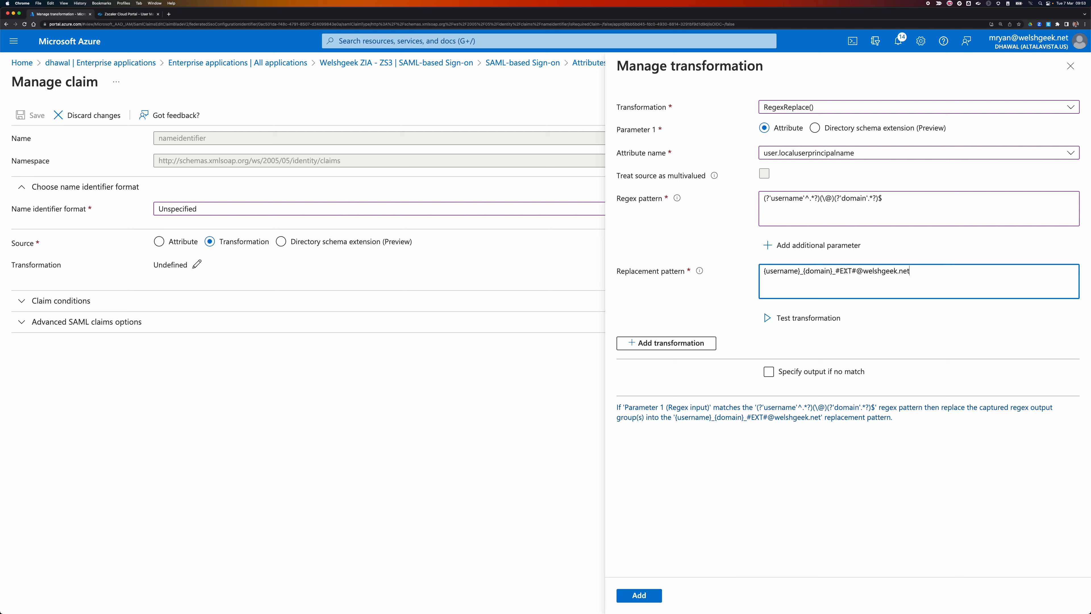
left_click(830, 317)
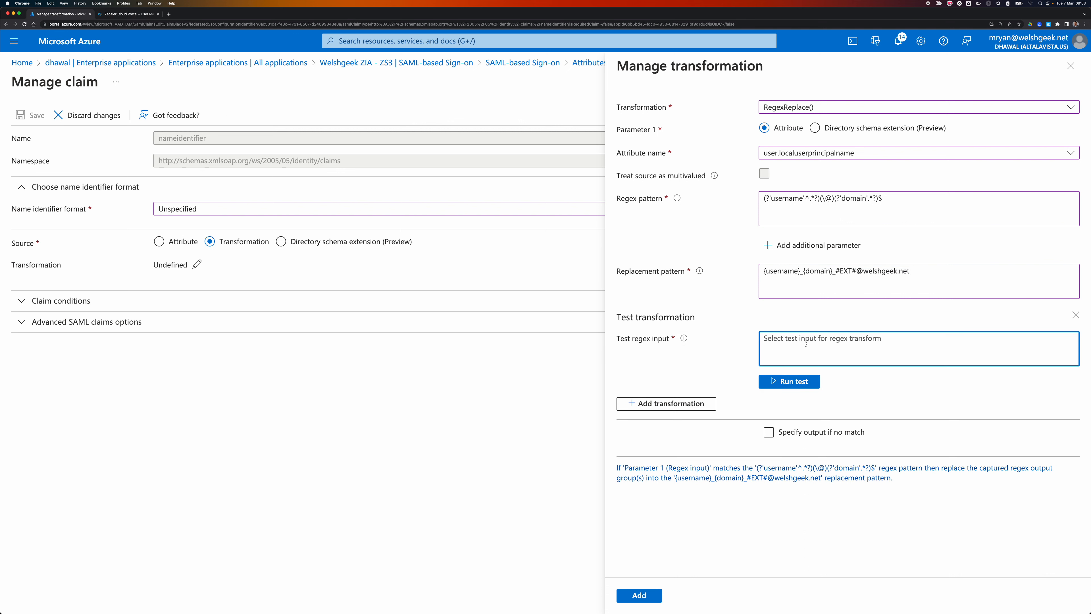
Run the regex test on a sample user address, then add RegexReplace to the Name ID claim.
left_click(811, 387)
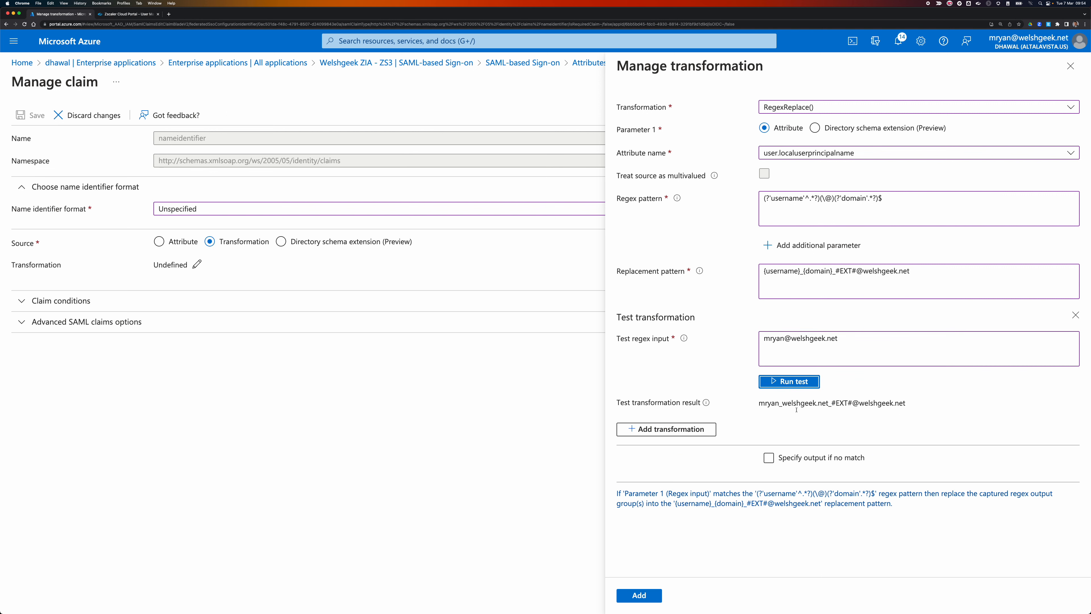
left_click(639, 595)
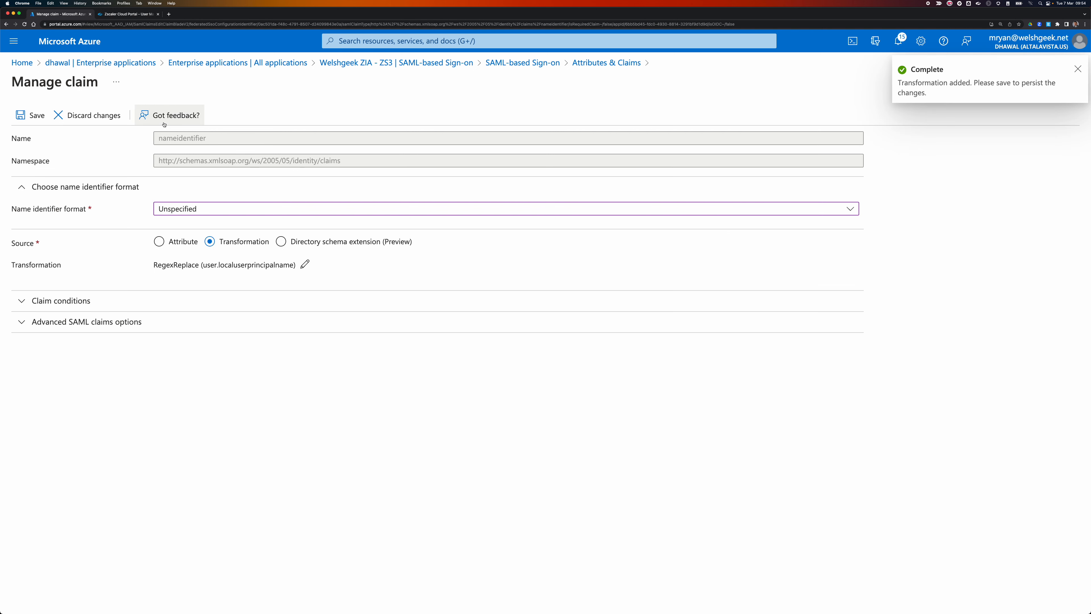
Save the RegexReplace (user.localuserprincipalname) Name ID claim and return to Zscaler's User Management list.
left_click(29, 116)
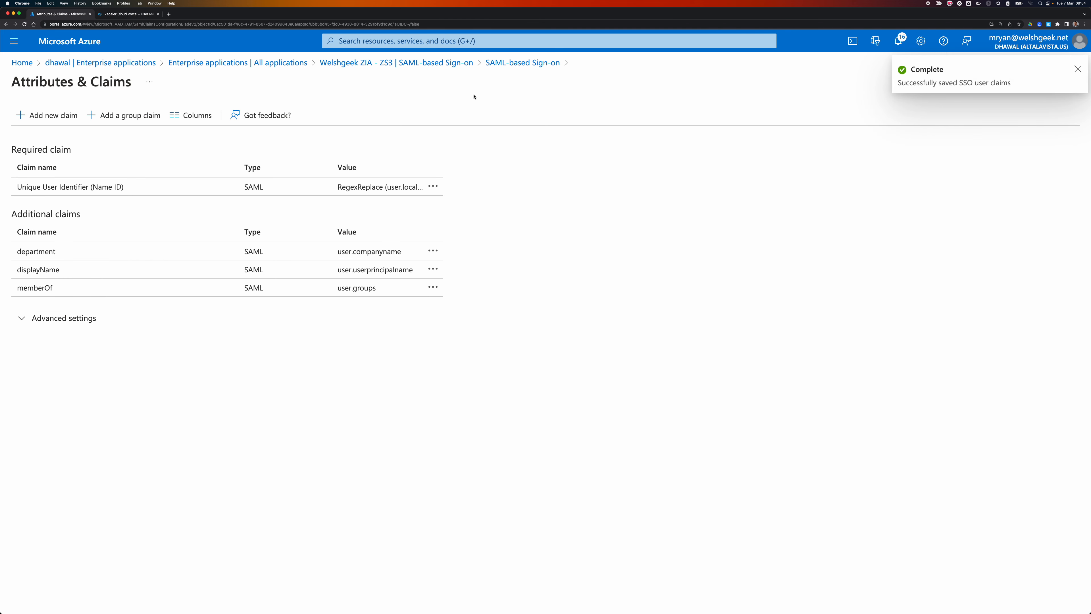
left_click(1078, 70)
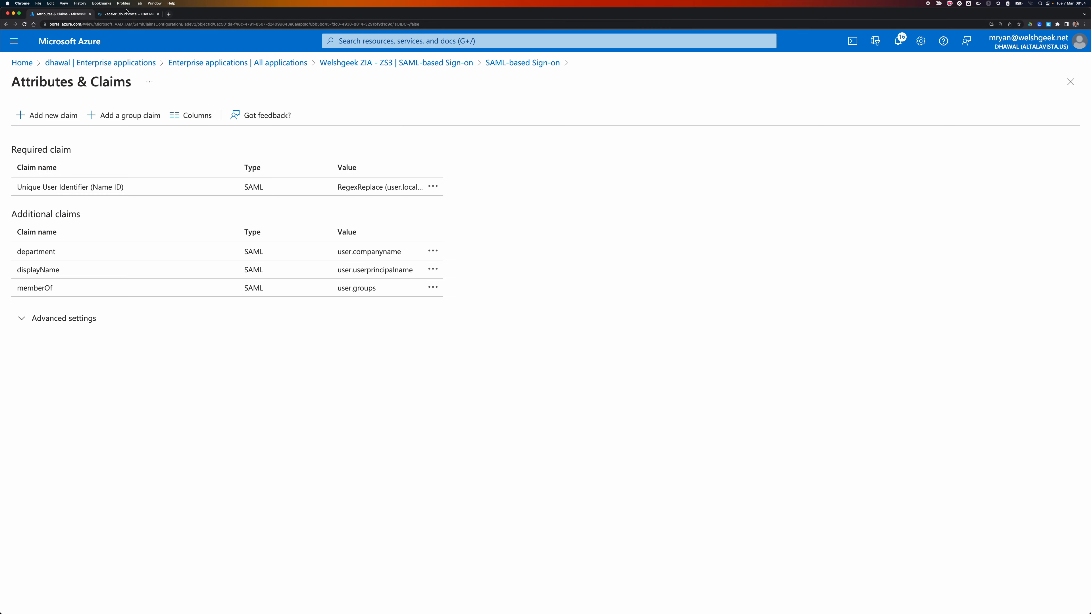
left_click(135, 18)
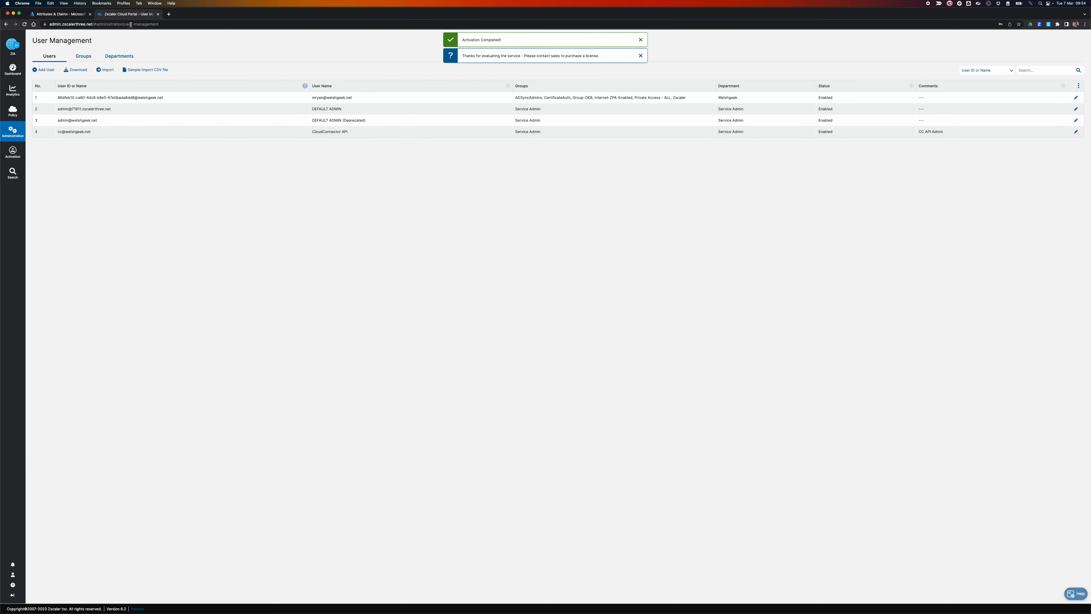
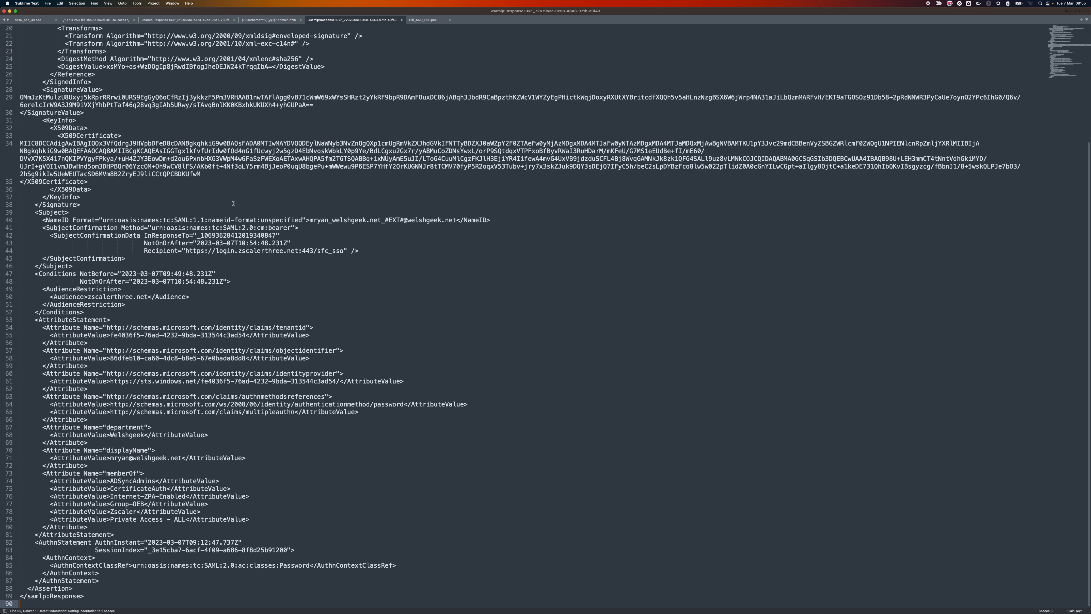
Highlight the NameID value on line 40 of the SAML response to examine it.
double_click(59, 220)
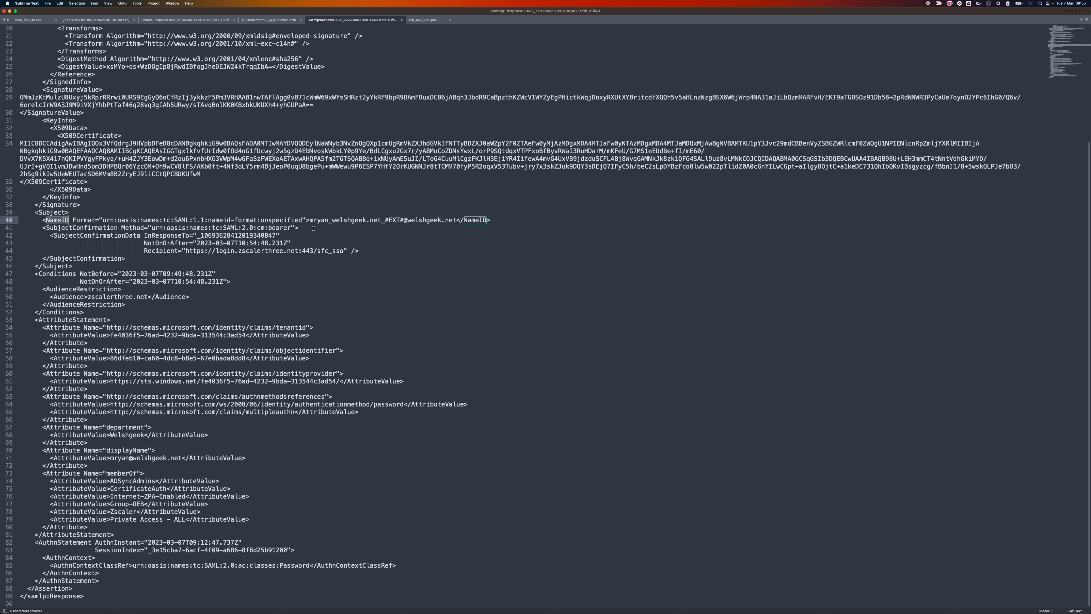
left_click_drag(310, 220, 457, 220)
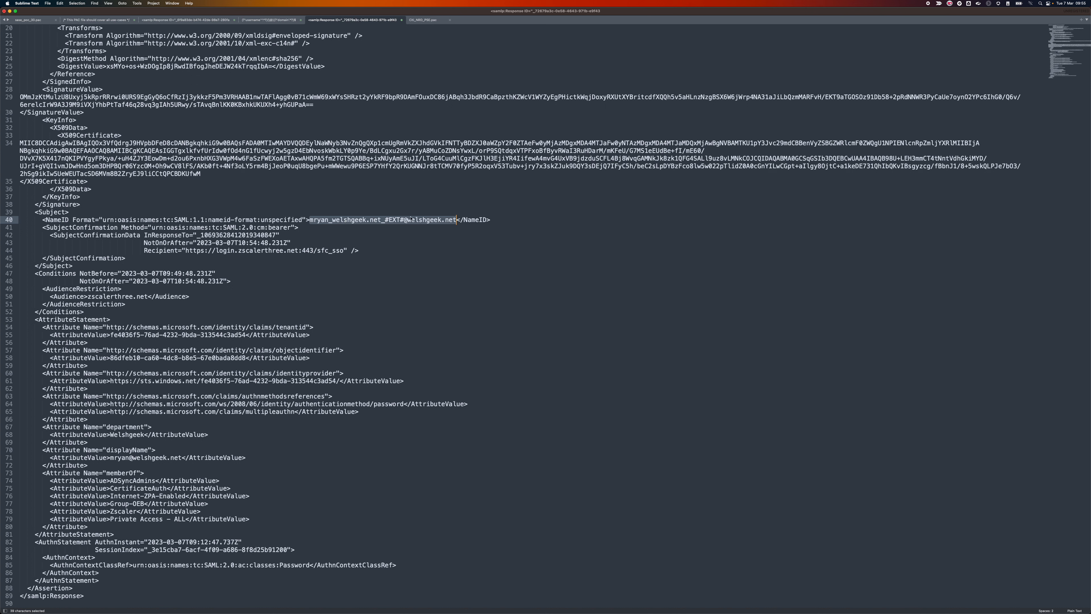
left_click(447, 228)
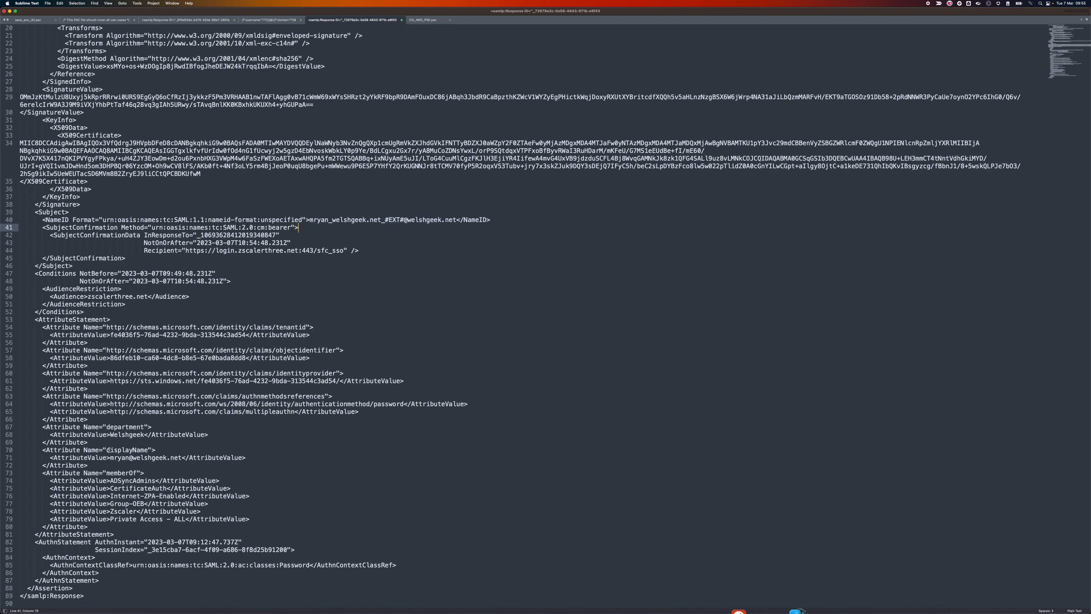
Inspect the displayName, department (Welshgeek) and memberOf group values, then return to the browser.
left_click_drag(110, 449, 182, 457)
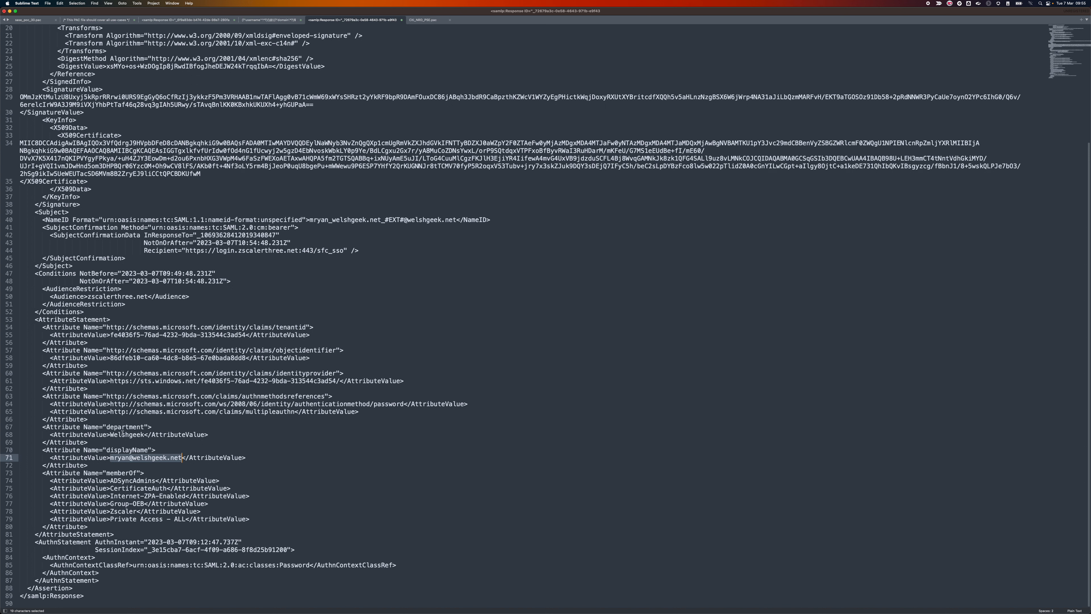
left_click_drag(111, 434, 143, 434)
left_click_drag(111, 481, 167, 511)
left_click(331, 489)
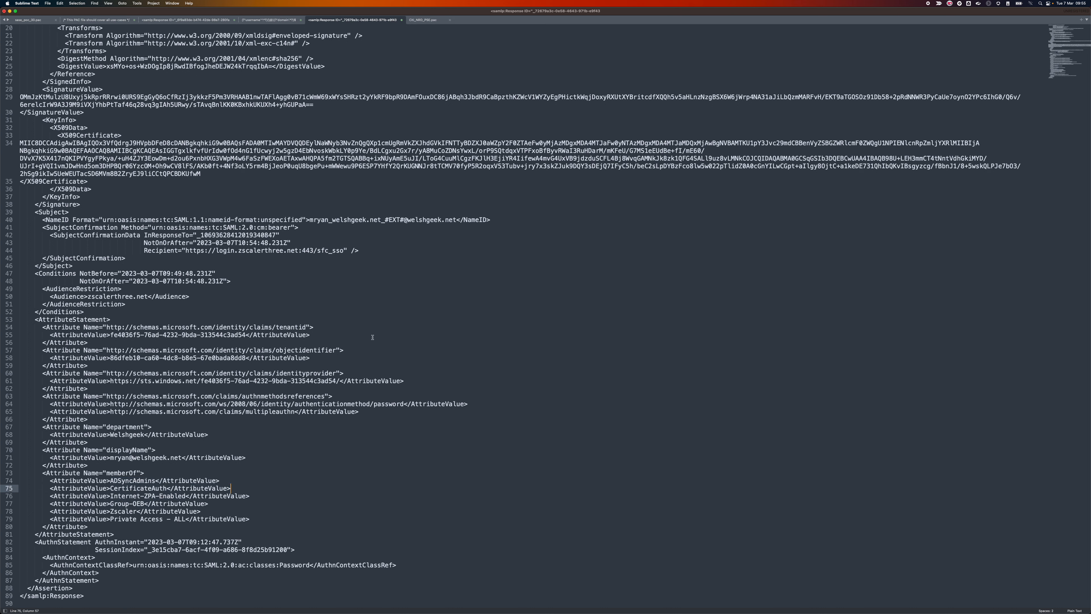
key("super+Tab")
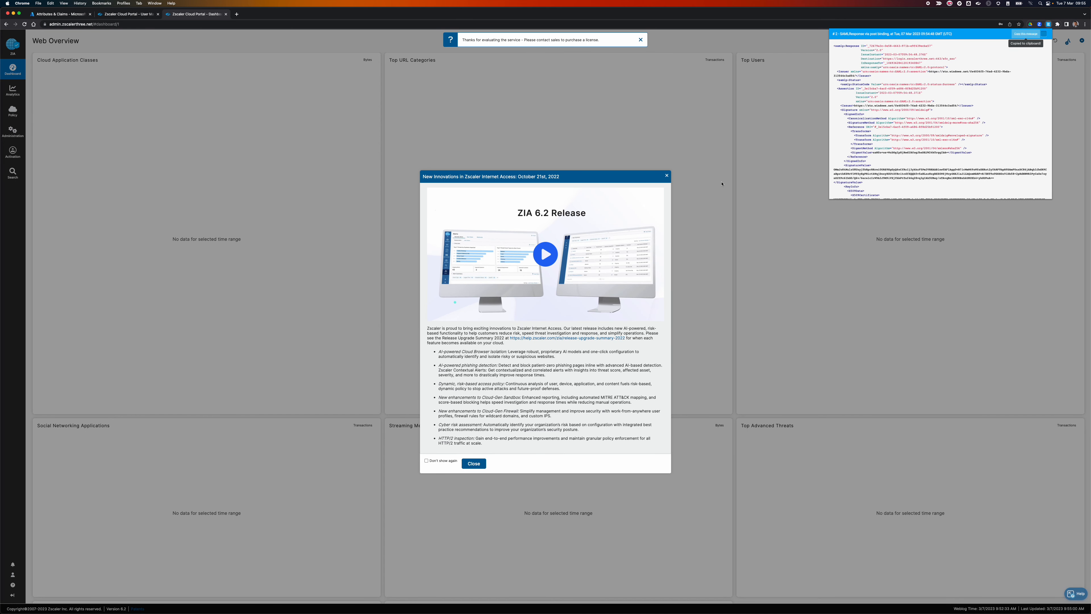
Close the extra dashboard tab and ZIA 6.2 notice, and reload User Management to show five users.
left_click(667, 177)
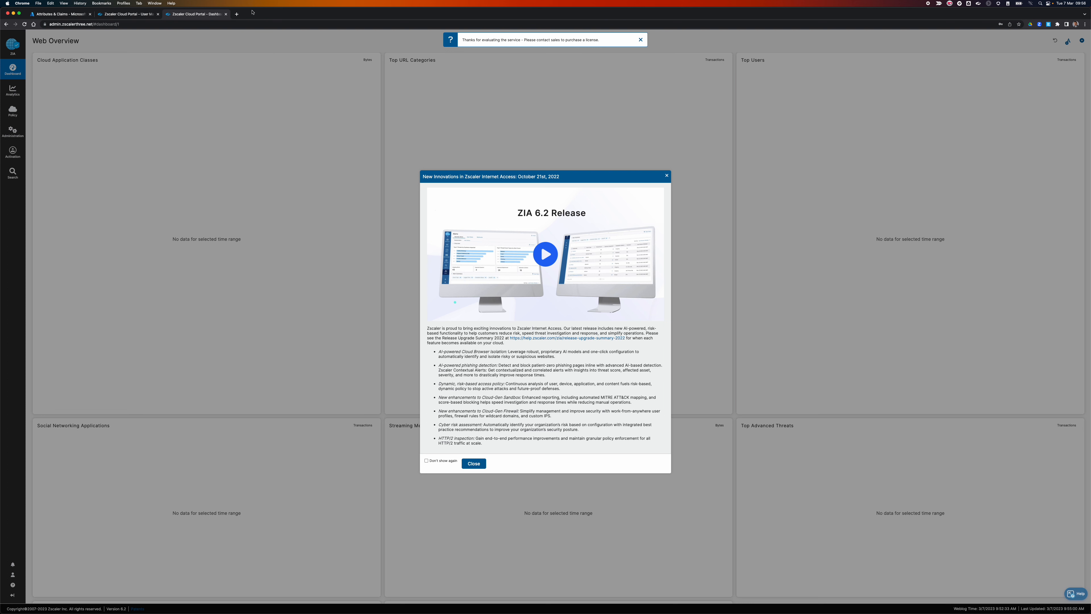
left_click(226, 14)
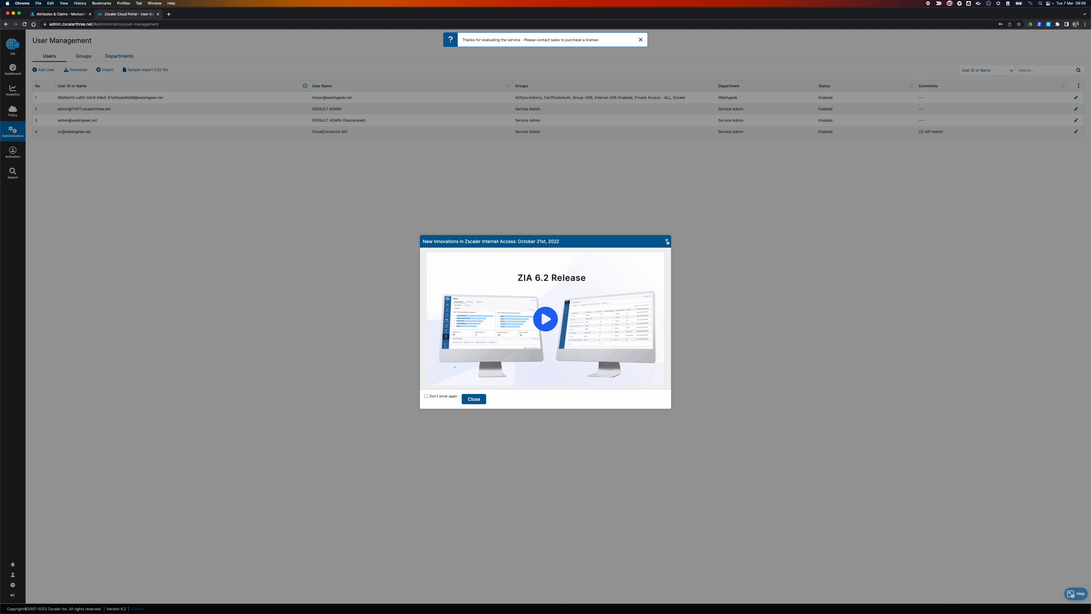
left_click(666, 239)
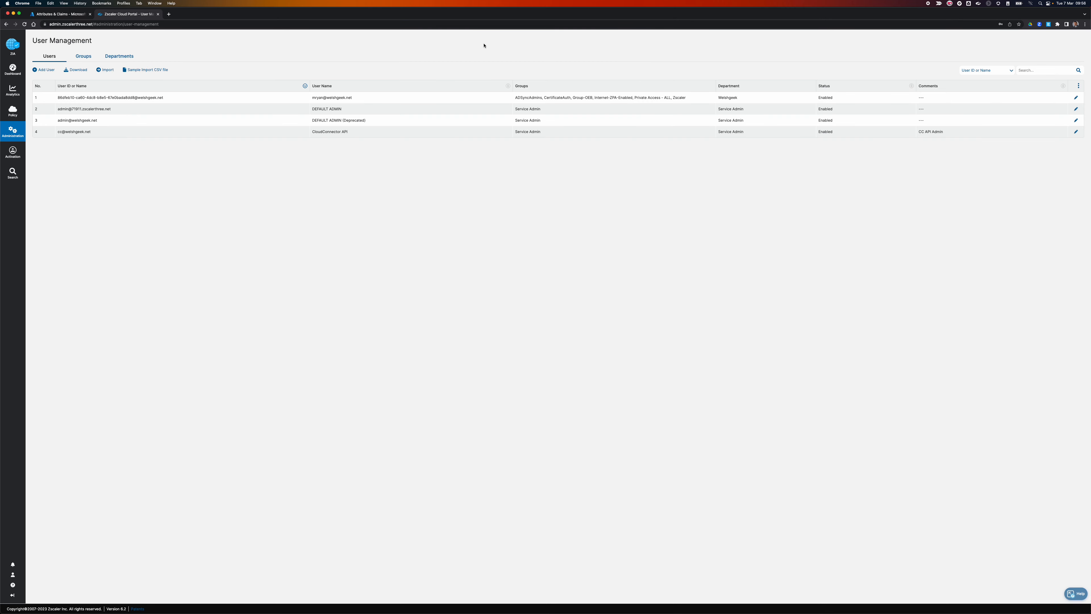
left_click(242, 24)
key("Return")
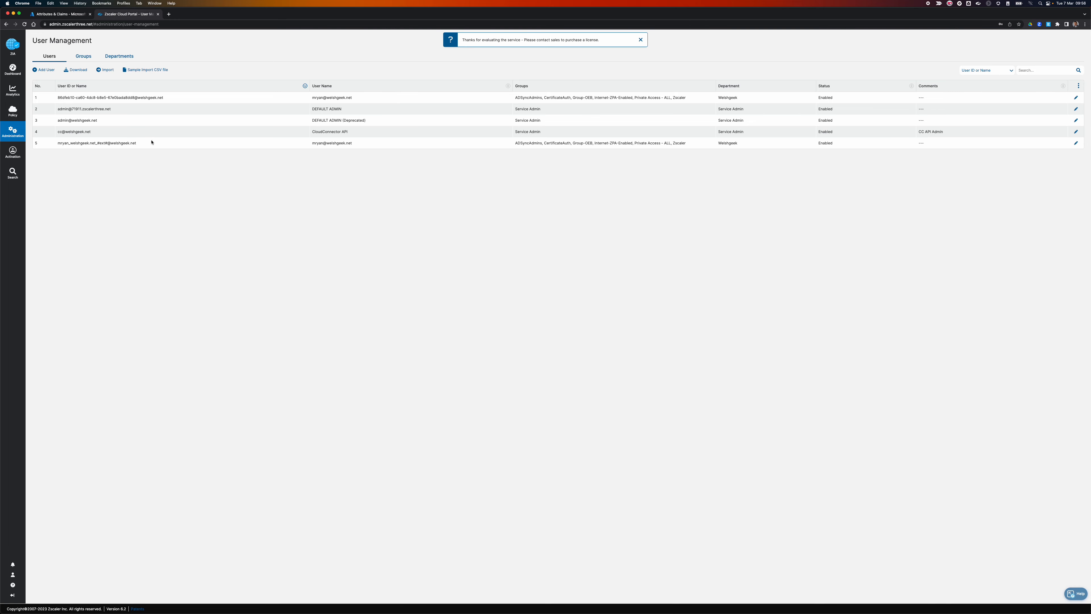
key("super+Tab")
key("super+Tab")
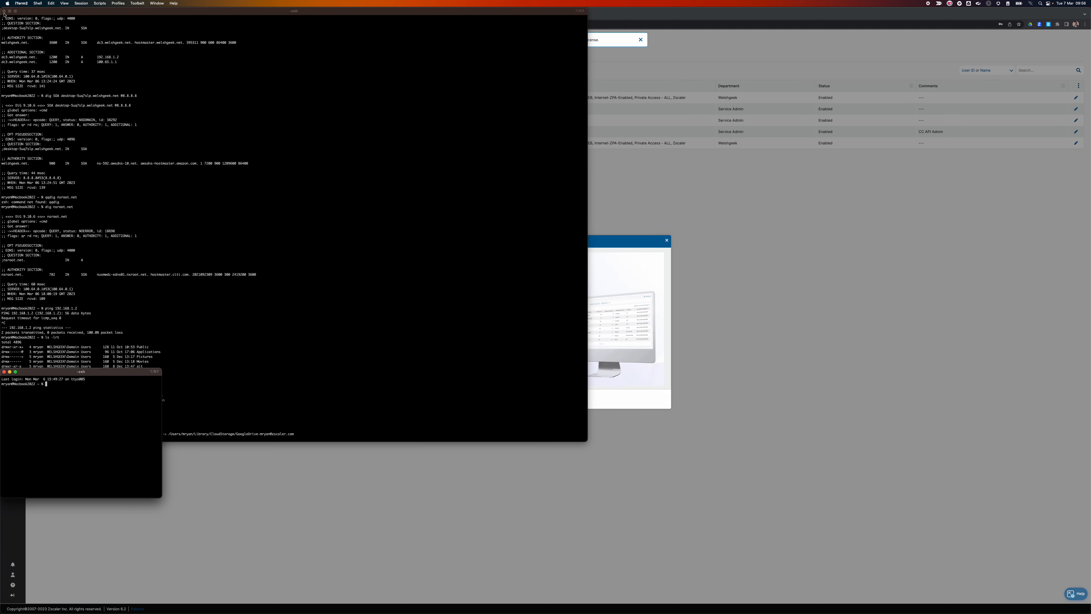
Enlarge the iTerm2 window and its text, and change into the Downloads folder.
left_click(4, 12)
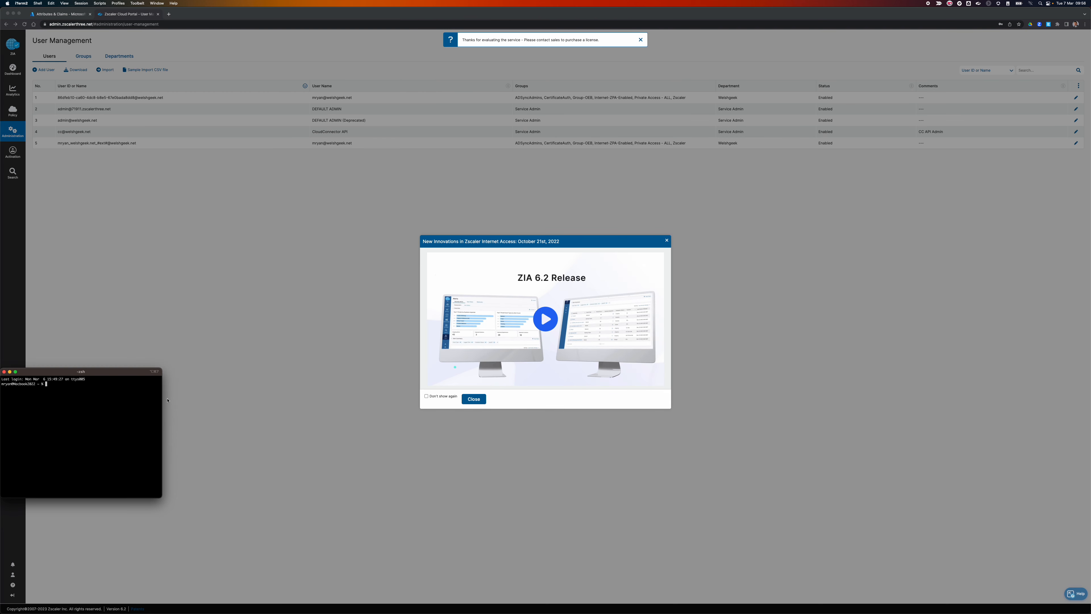
key("super+equal")
key("super+equal")
key("super+equal")
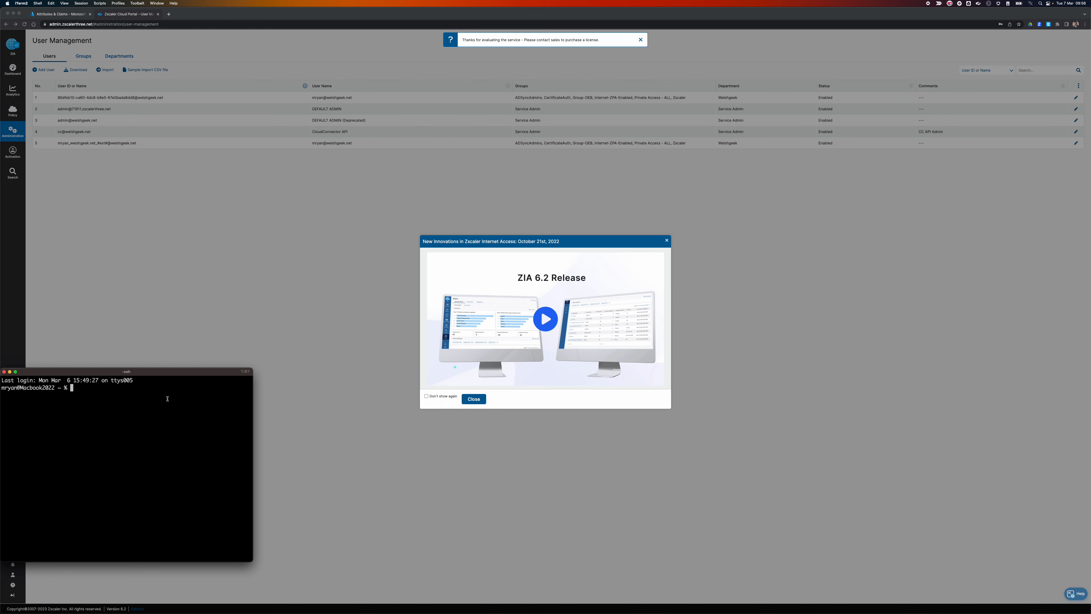
left_click_drag(272, 354, 665, 235)
type("cd Downloads")
key("Return")
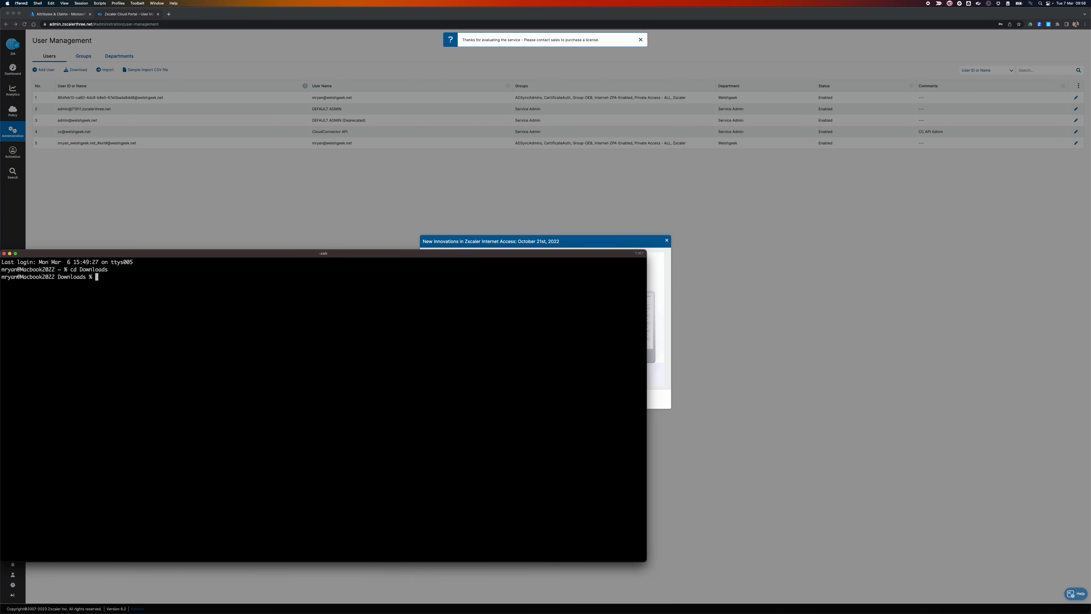
Launch Zscaler-osx-3.9.0.71-installer.app with --userDomain welshgeek.net --cloudName zscalerthree and authorise it with the password.
type("./Zscaler-")
key("Tab")
key("Left")
key("Left")
key("Left")
key("Left")
key("Left")
key("Left")
key("Left")
key("Left")
key("Left")
key("Left")
key("Left")
key("Left")
key("Left")
key("Left")
key("Left")
key("Left")
key("Left")
key("Left")
key("Left")
key("Left")
key("Left")
key("Left")
key("Left")
key("Left")
key("Left")
key("Left")
key("Left")
key("Left")
key("Left")
key("Left")
key("Left")
key("Left")
type("open")
key("Right")
key("Right")
key("Right")
key("Right")
key("Right")
key("Right")
key("Right")
key("Right")
key("Right")
key("Right")
key("Right")
key("Right")
key("Right")
key("Right")
key("Right")
key("Right")
key("Right")
key("Right")
key("Right")
key("Right")
key("Right")
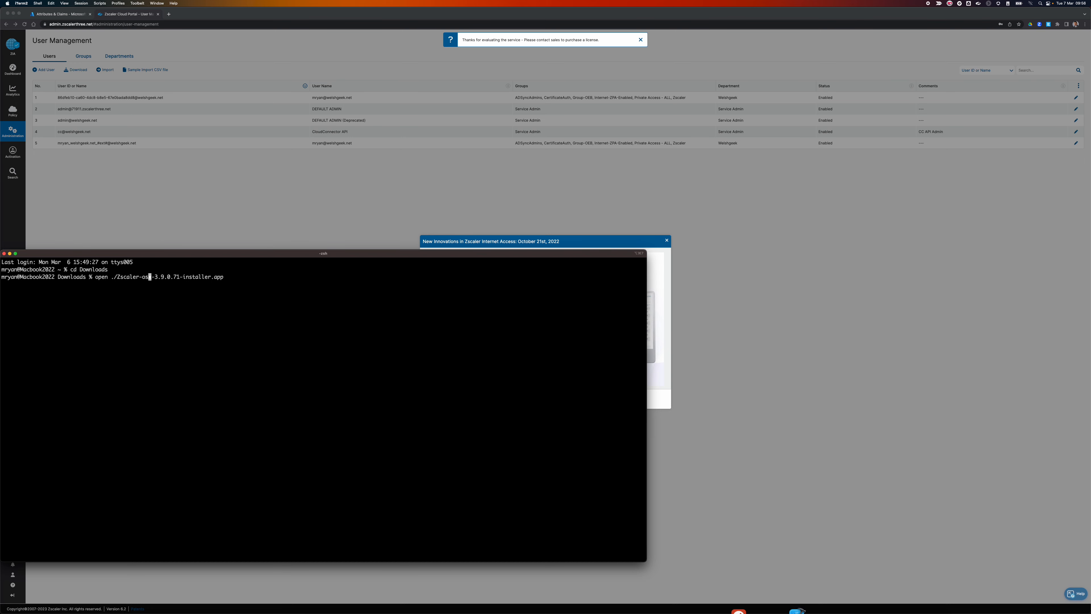
key("Right")
key("Right")
key("Right")
key("Right")
key("Right")
key("Right")
key("Right")
key("Right")
key("Right")
key("Right")
key("Right")
key("Right")
type("--args --userDomain welshgeek.net --cloudName w")
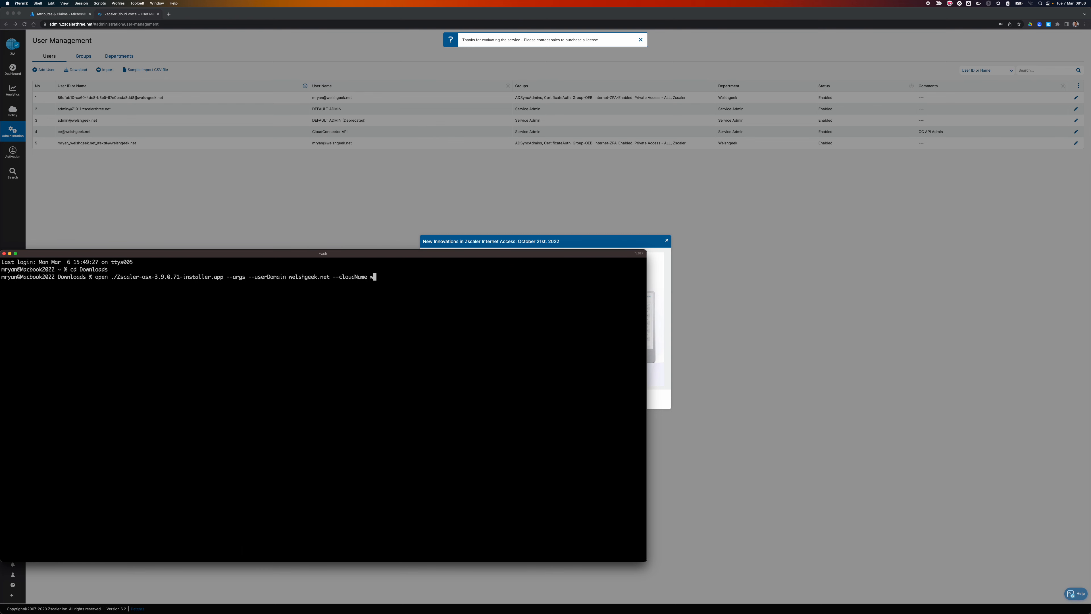
key("BackSpace")
type("zscalerthree")
key("Return")
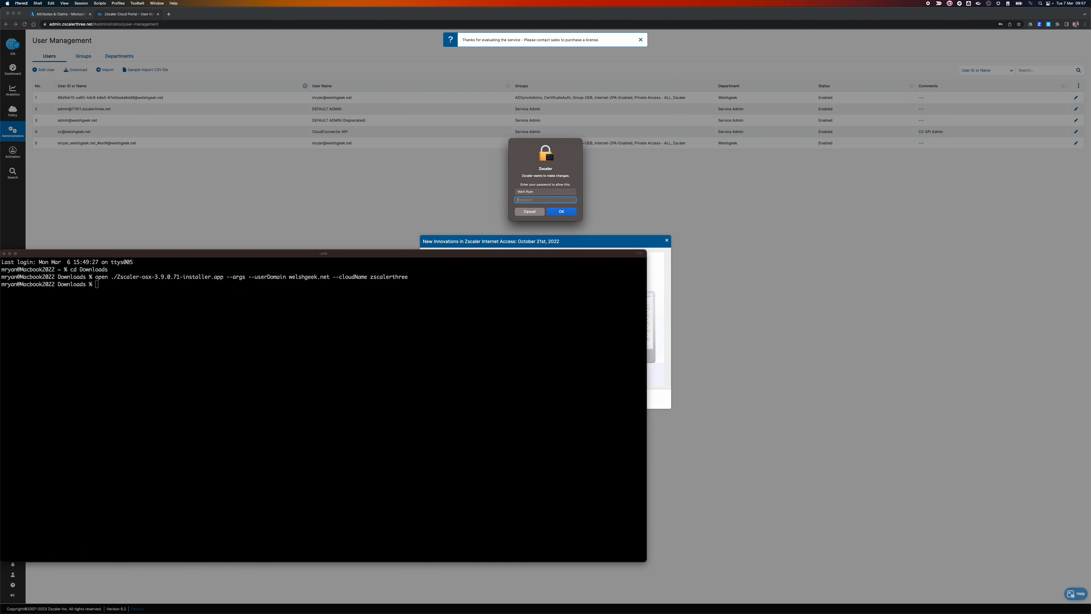
type("••••")
key("Return")
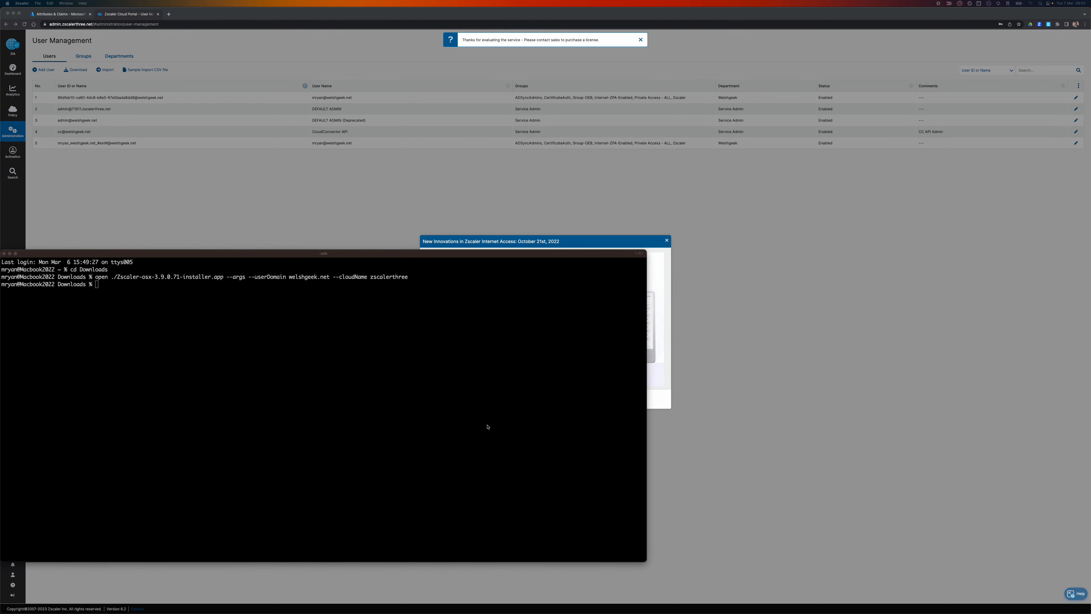
Check the Zscaler Client Connector window, then bring the browser's User Management page forward.
left_click(481, 362)
left_click(979, 5)
left_click(982, 12)
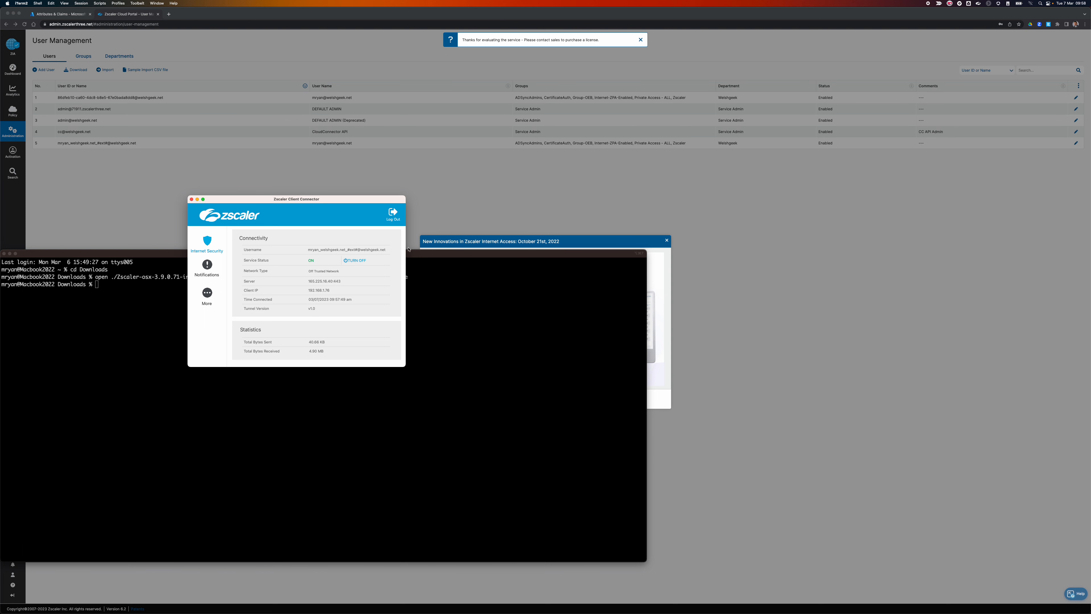
left_click(450, 194)
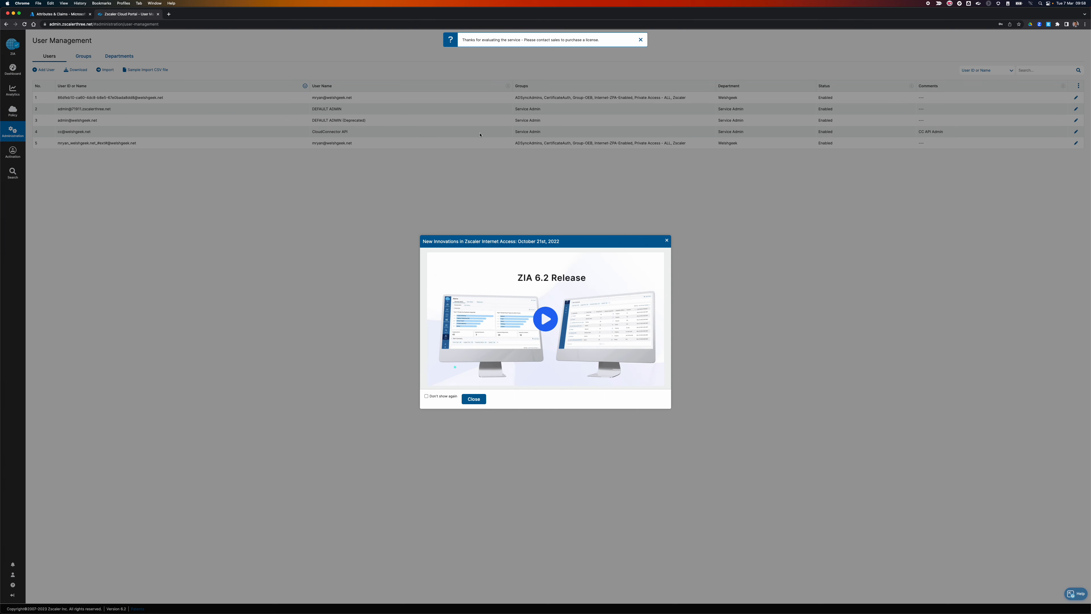
Browse to ip.zscaler.com and then cat.com in a new tab to generate traffic.
left_click(168, 14)
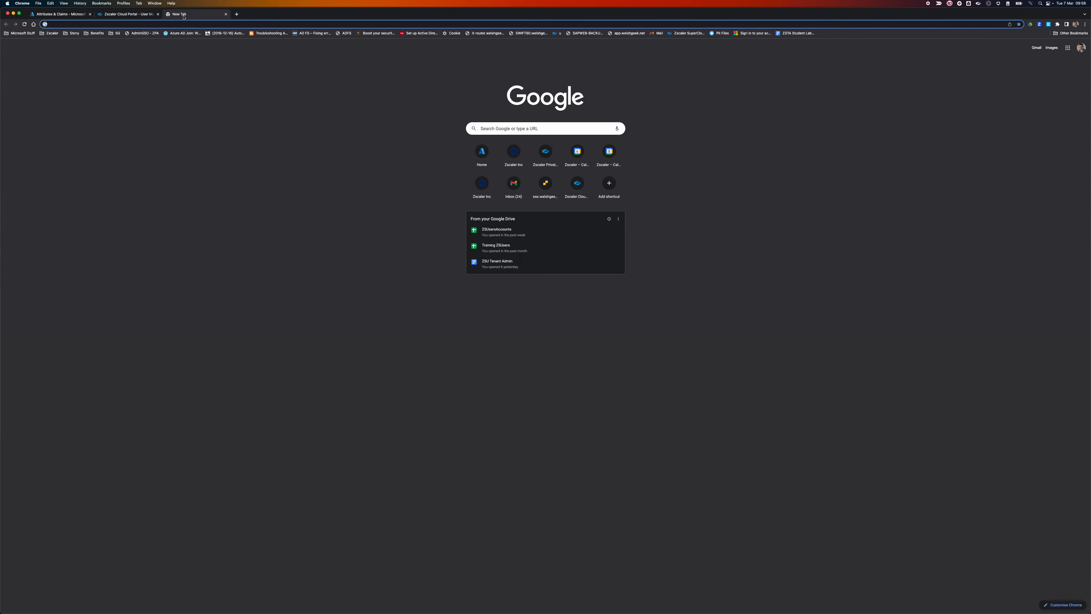
type("ip.zscaler.com")
key("Return")
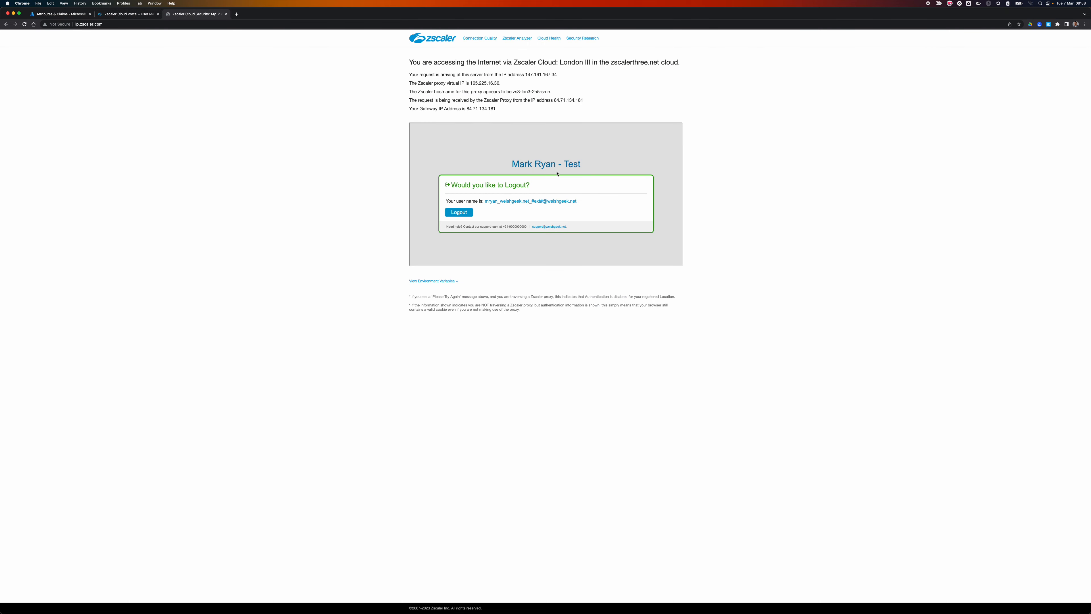
left_click(197, 24)
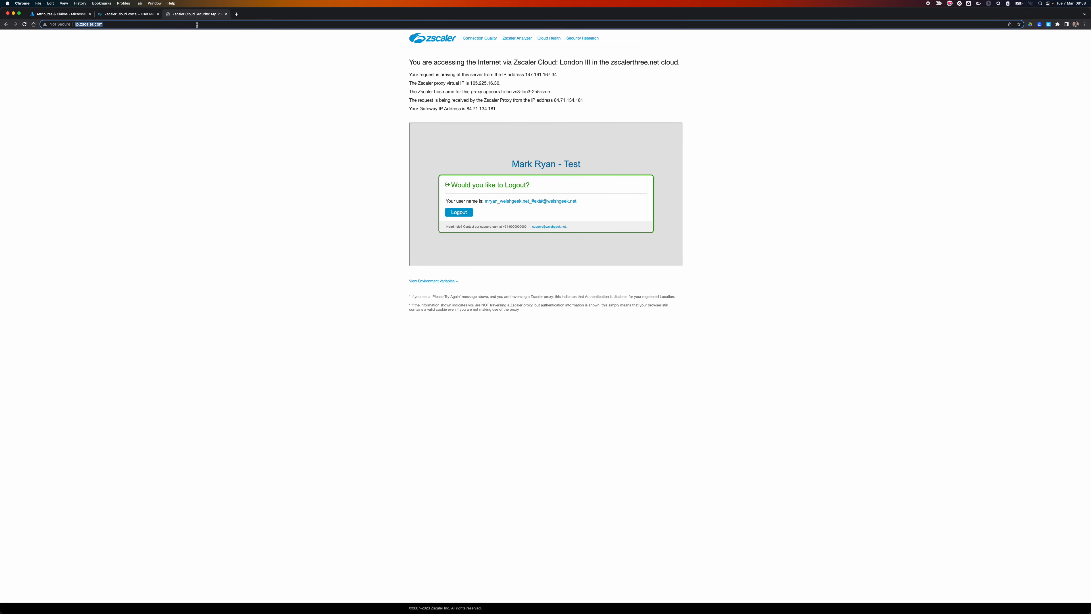
type("cat.com")
key("Return")
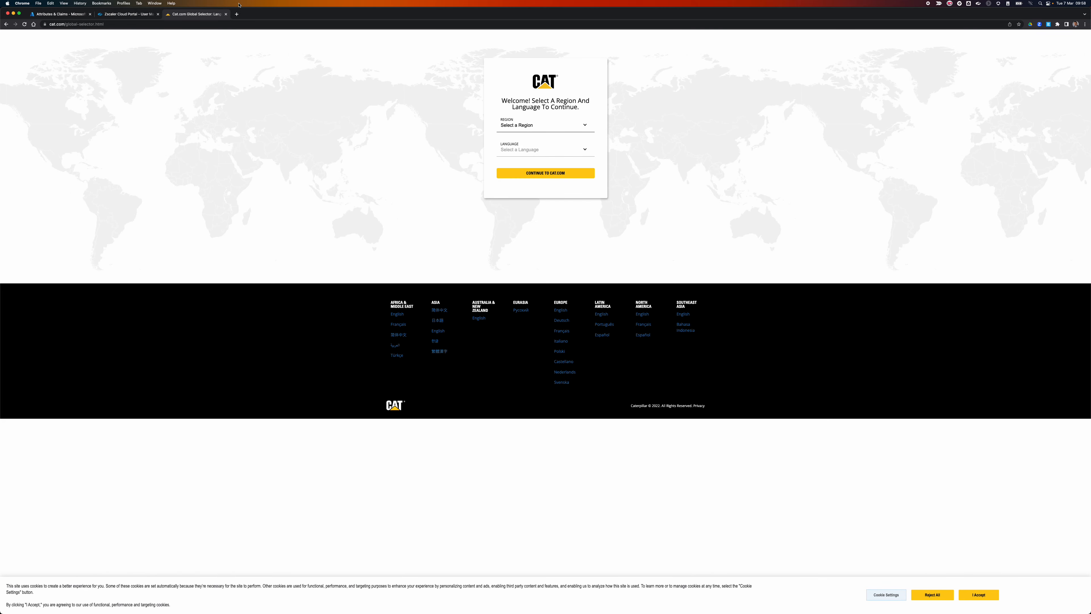
left_click(115, 16)
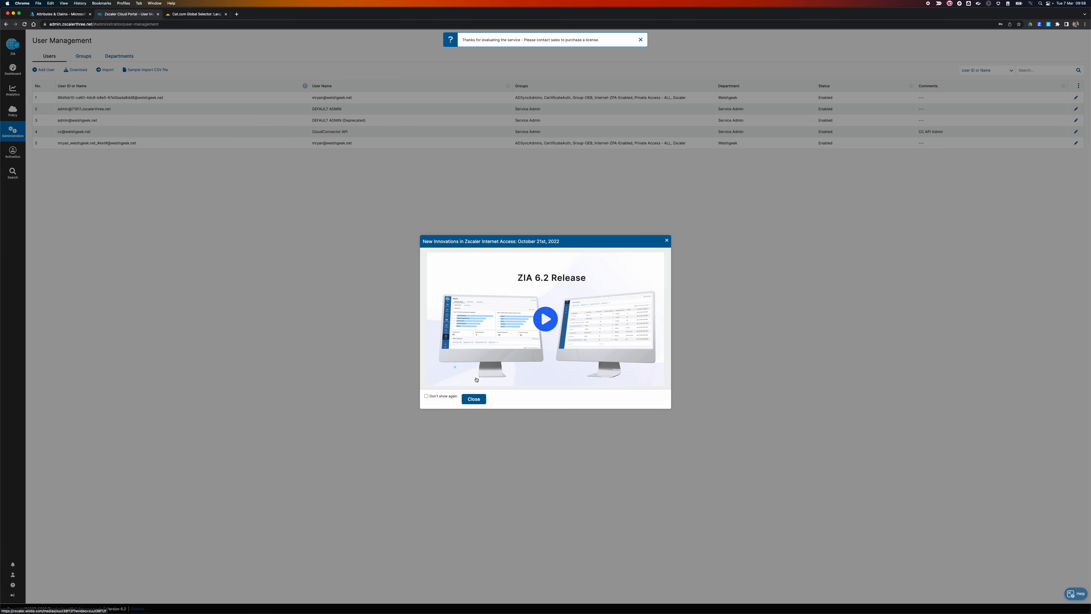
Dismiss the release notice and go to Analytics > Web Insights > Logs.
left_click(474, 399)
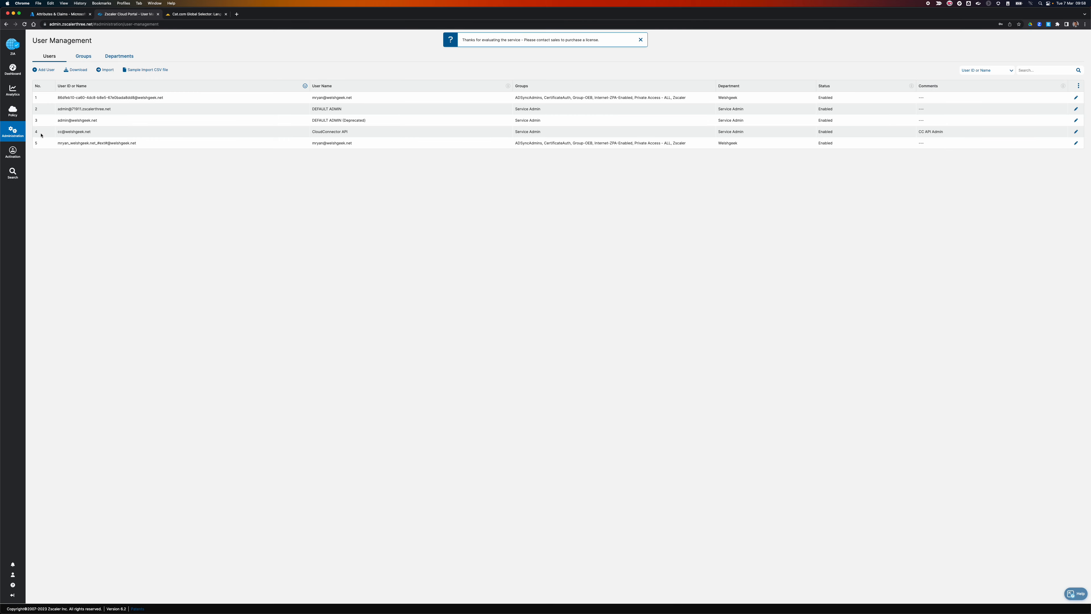
mouse_move(10, 97)
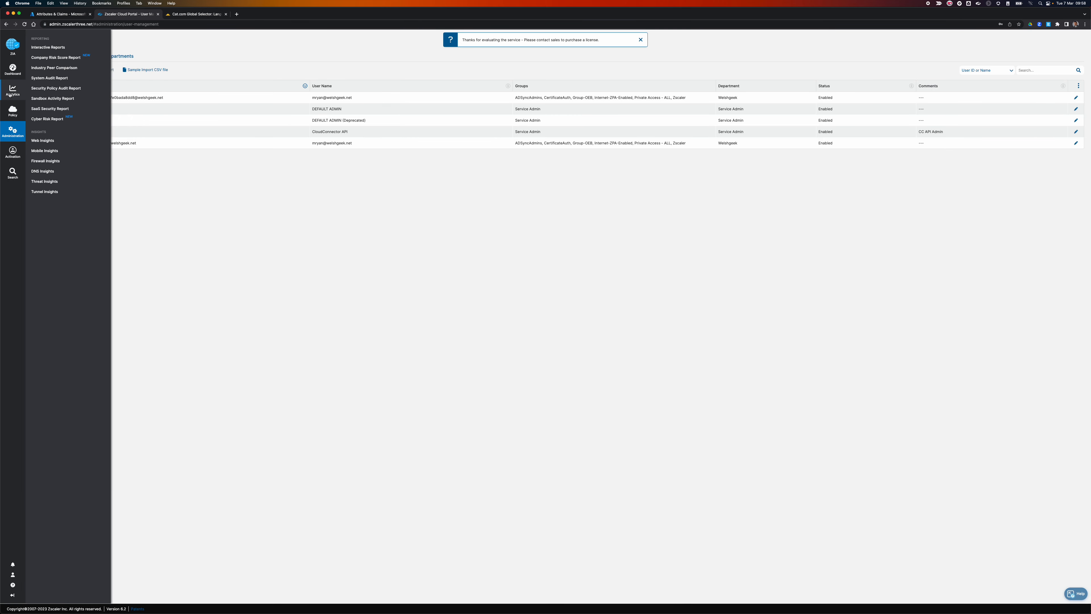
left_click(43, 151)
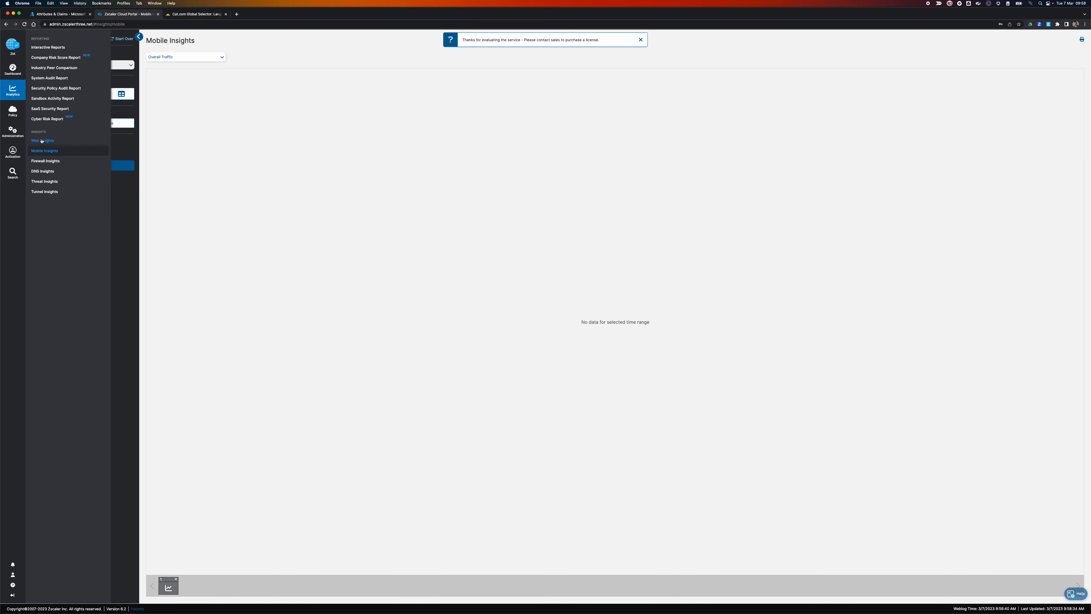
left_click(42, 140)
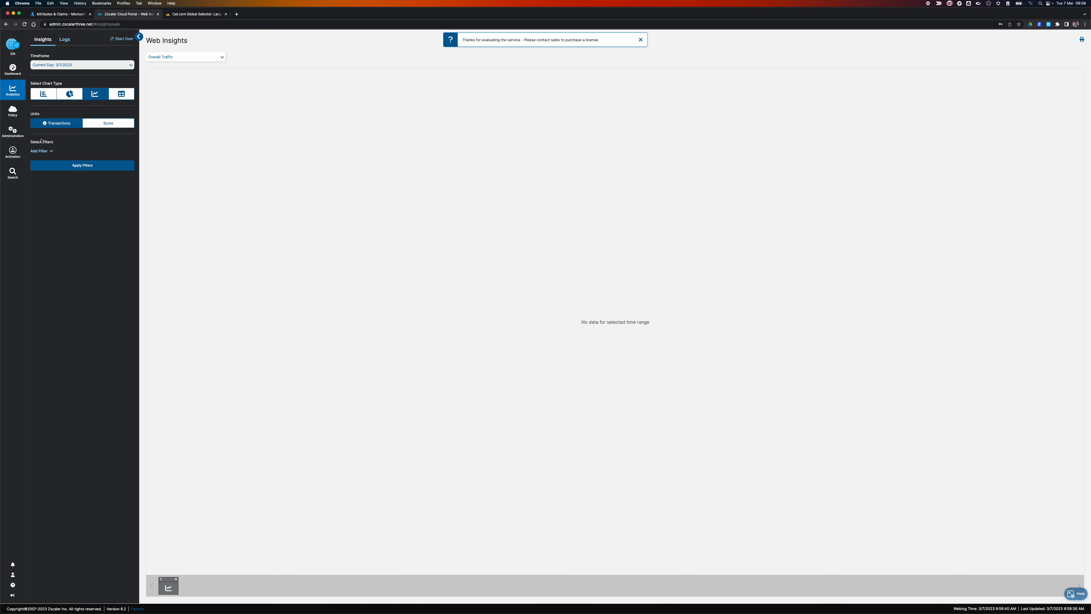
left_click(65, 39)
Set the Logs timeframe to Last 5 Minutes and apply the filters.
left_click(64, 65)
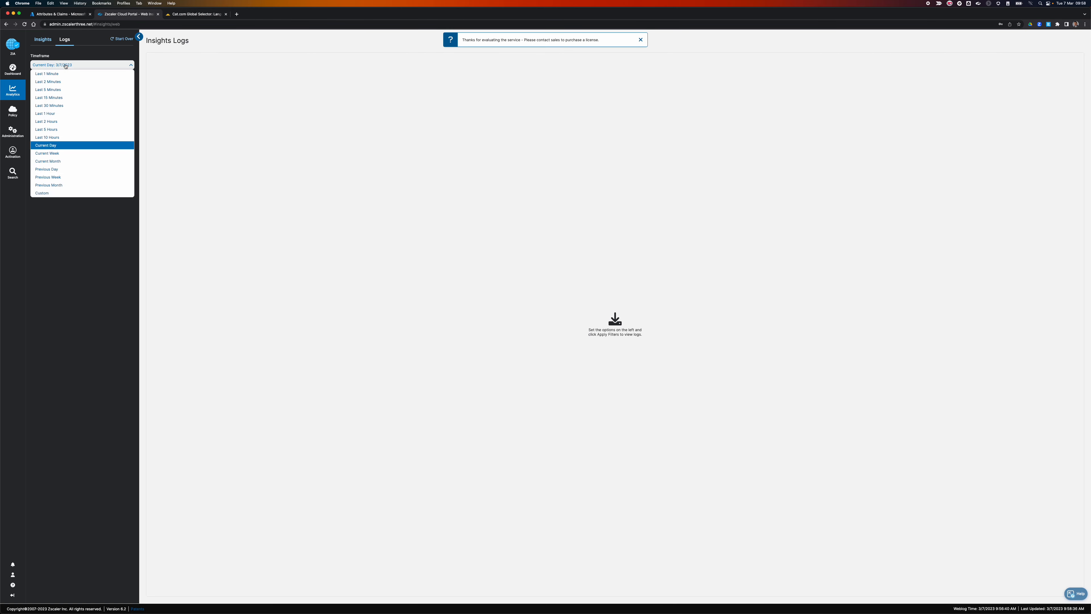
left_click(62, 92)
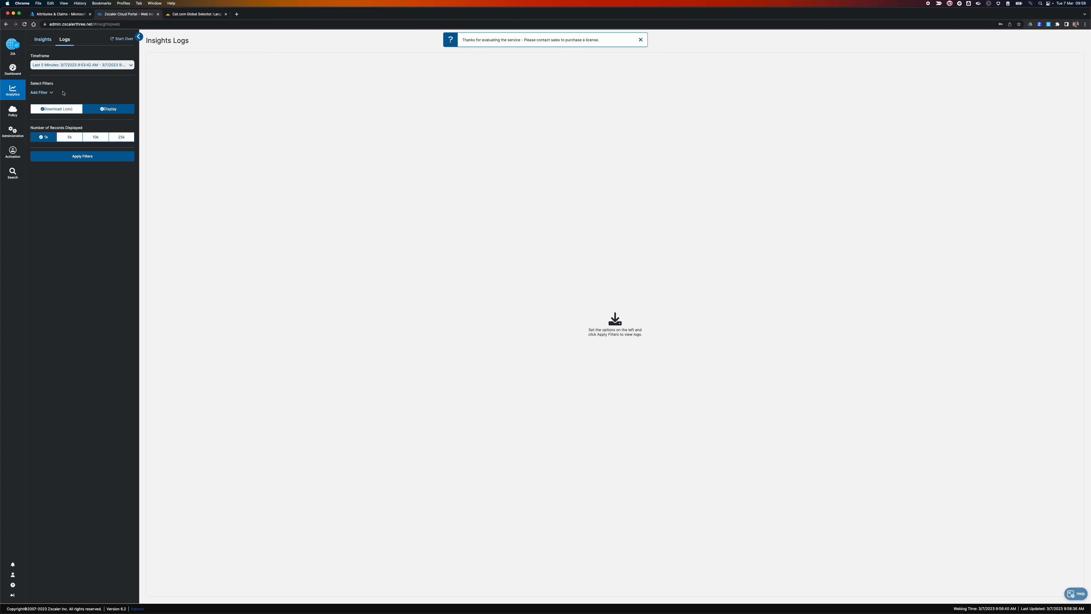
left_click(82, 156)
left_click(80, 156)
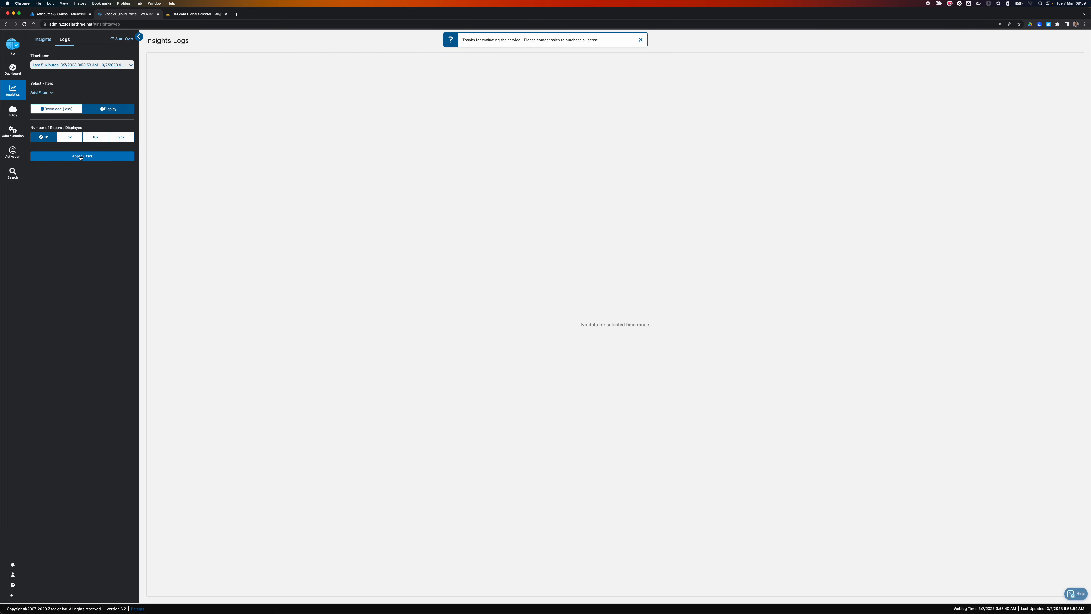
Re-apply the Last 5 Minutes filter until the enrolled user's log records appear.
left_click(80, 157)
left_click(74, 158)
left_click(82, 156)
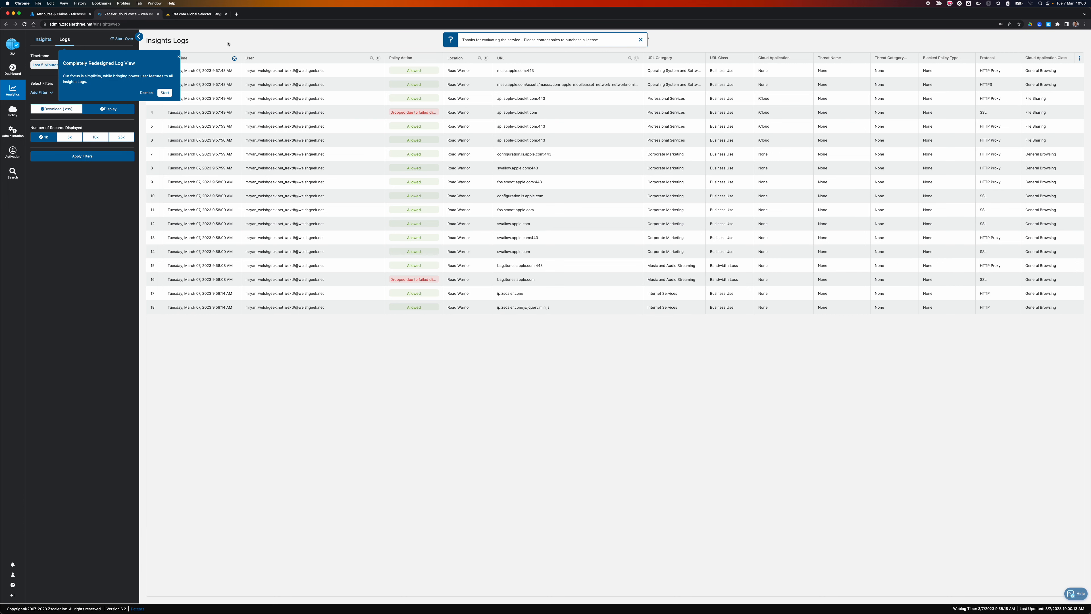
Dismiss the log tour, Documentation Browser tip and evaluation banner, then highlight the 18-record count.
left_click(179, 56)
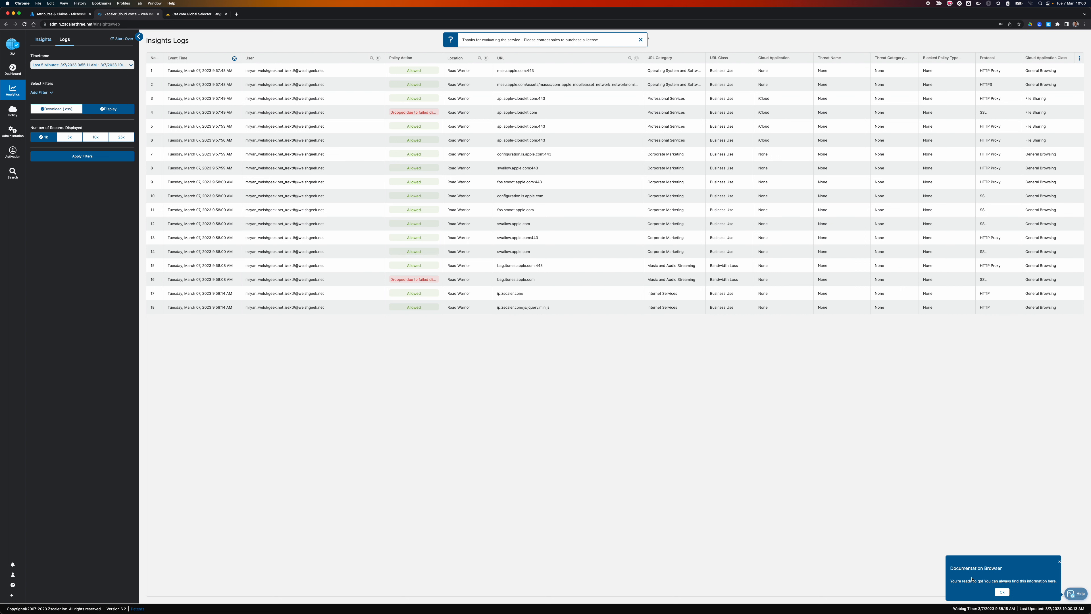
left_click(1001, 592)
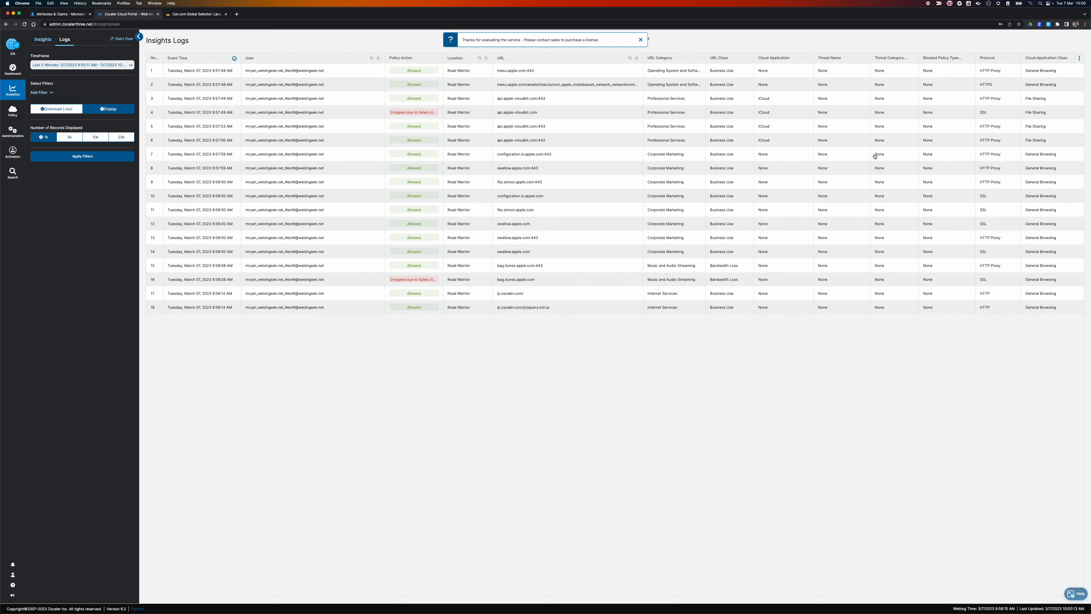
left_click(641, 40)
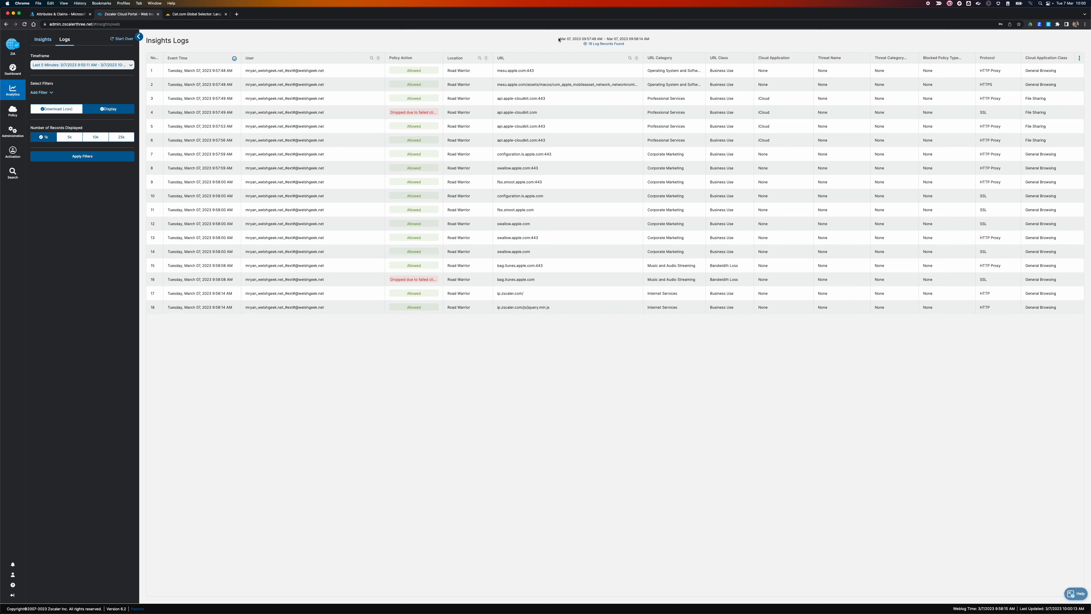
left_click_drag(560, 38, 649, 38)
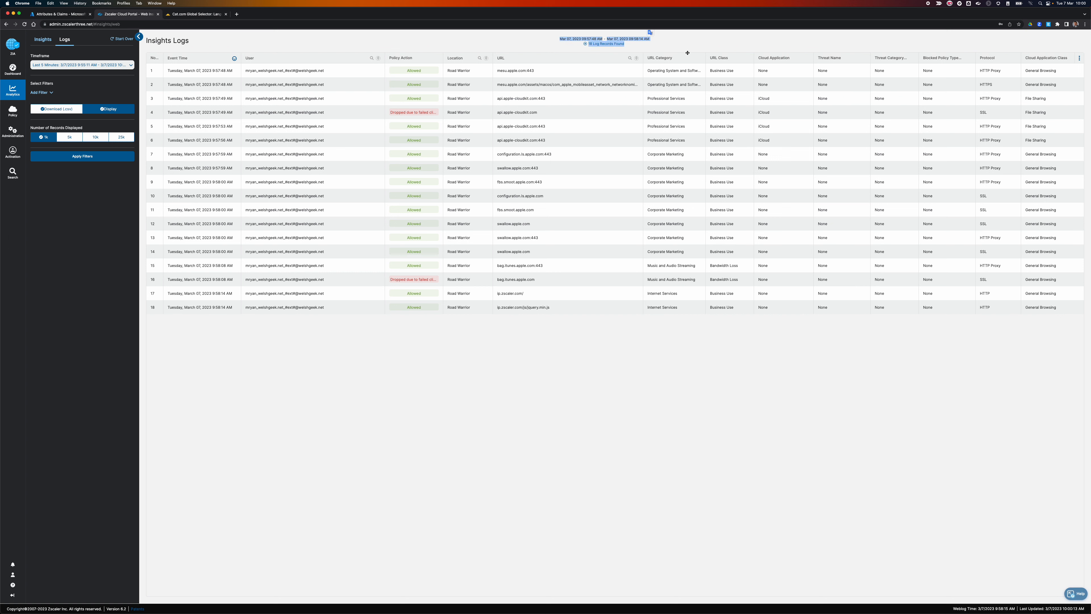